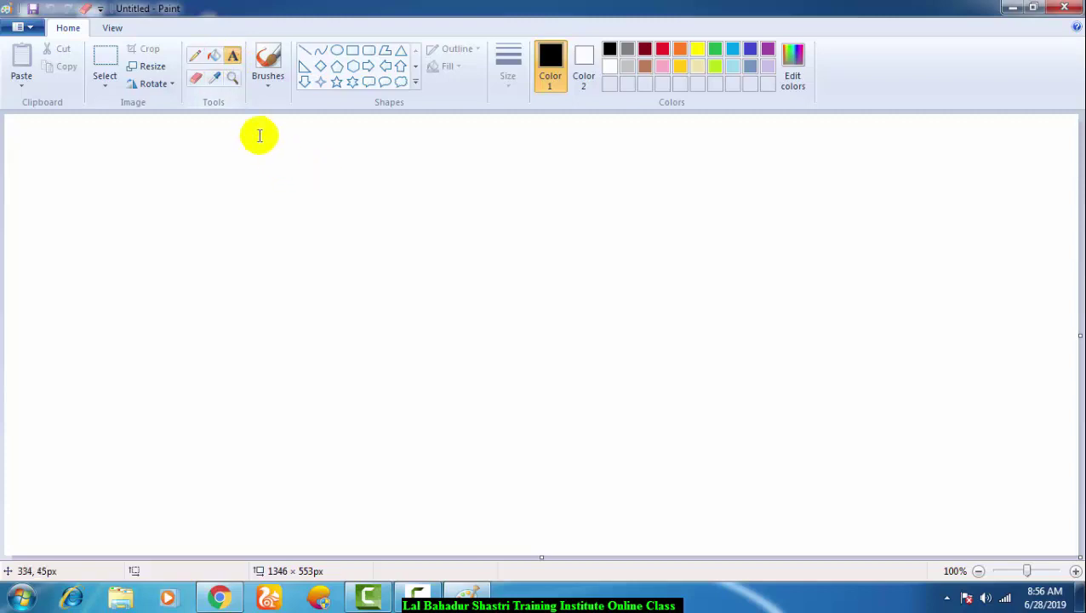
Add the bold heading text "CUT" near the upper edge of the blank canvas.
click(255, 129)
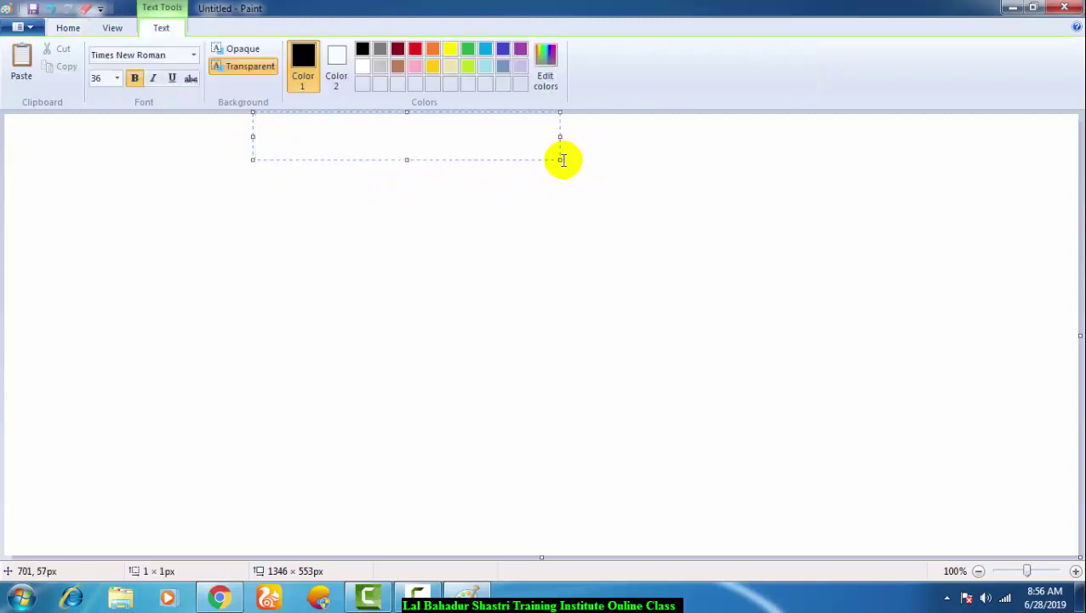
drag(557, 159, 801, 233)
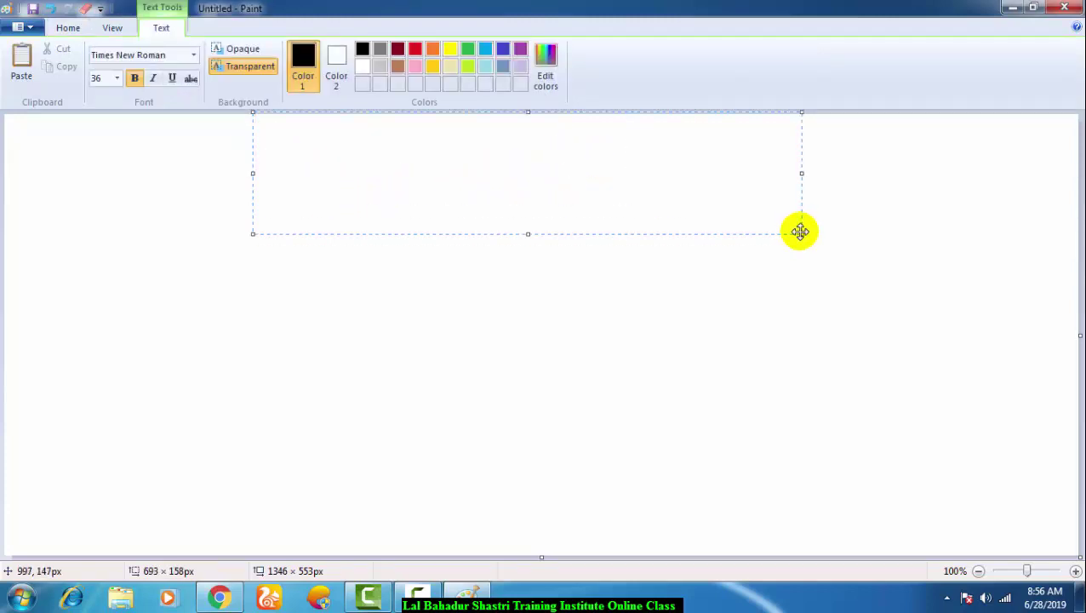
text(cU)
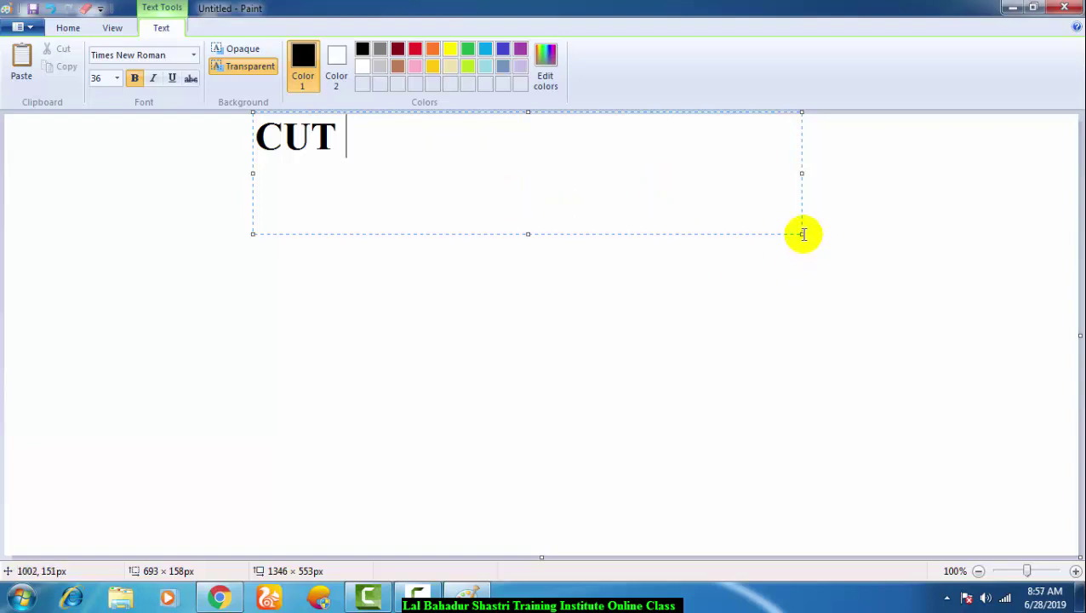
drag(802, 233, 377, 153)
click(523, 223)
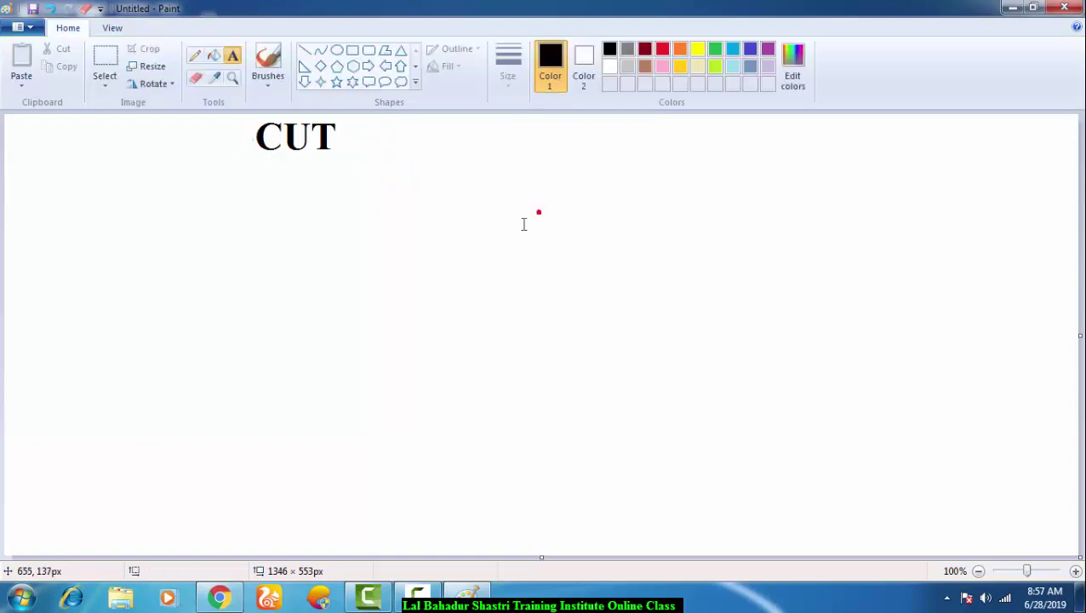
Draw a black-outlined circle about 254 × 262 px on the canvas's left half, below the CUT heading.
click(337, 49)
drag(94, 231, 262, 412)
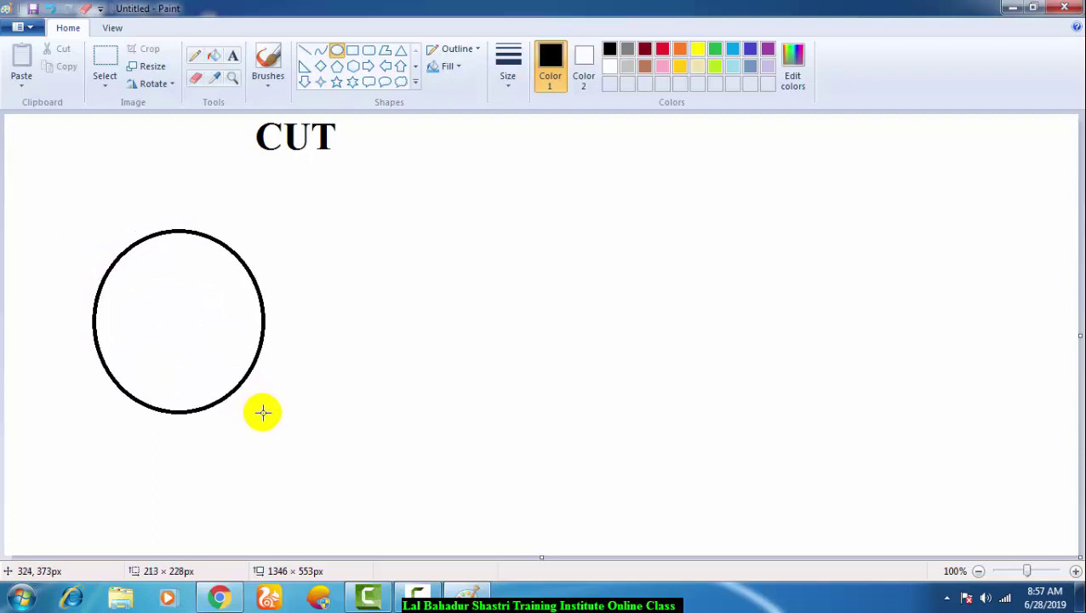
drag(263, 321, 271, 321)
drag(269, 414, 294, 436)
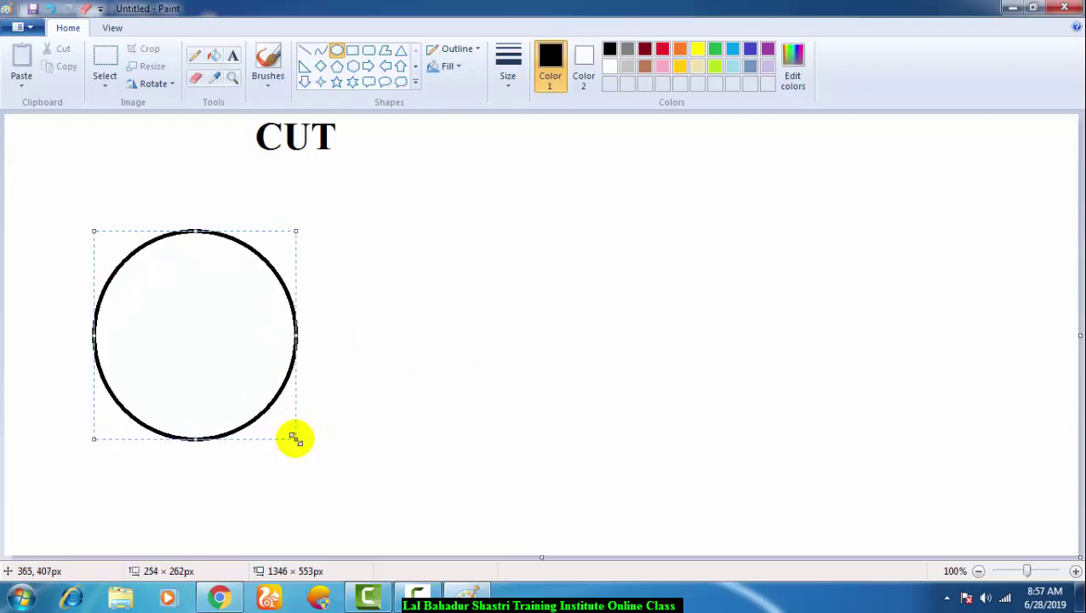
click(382, 434)
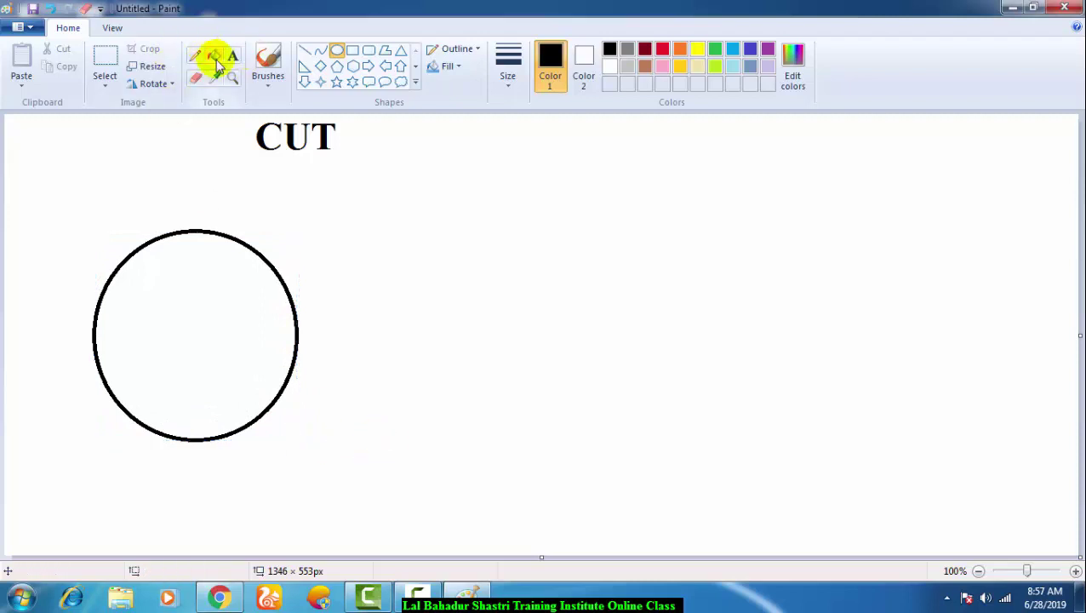
Draw two oval eyes, each about 47 px wide and 60 px high, side by side in the circle's upper half.
drag(128, 284, 162, 327)
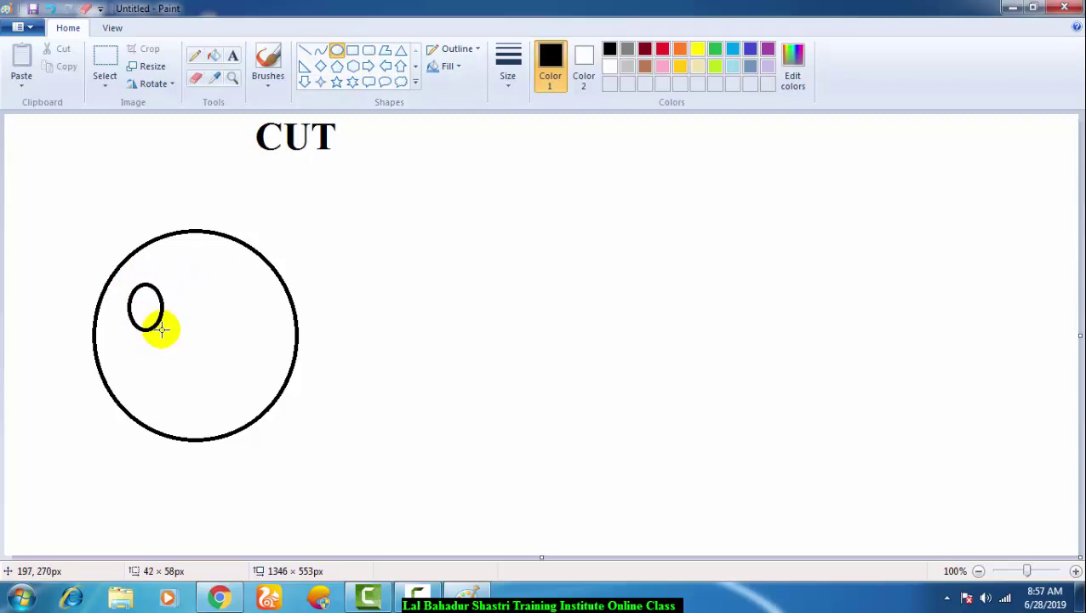
drag(161, 327, 166, 333)
click(434, 344)
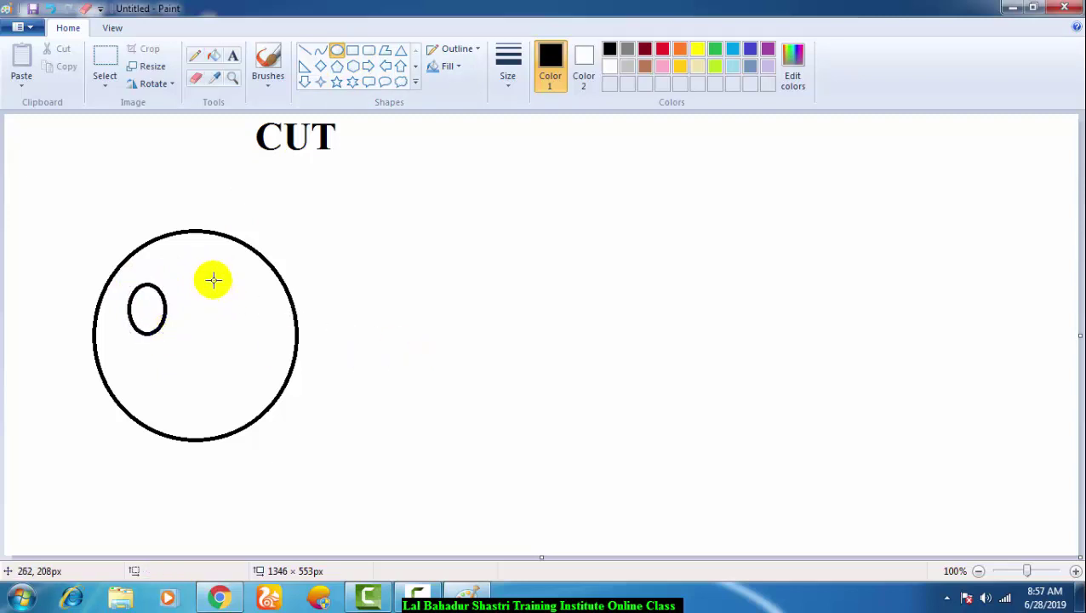
drag(212, 279, 232, 311)
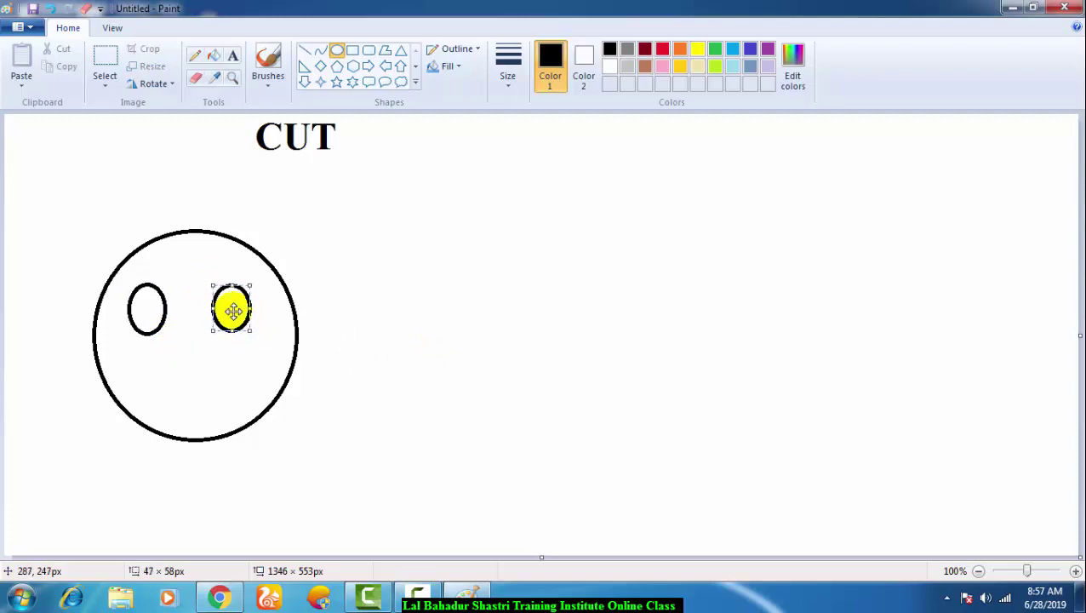
click(407, 311)
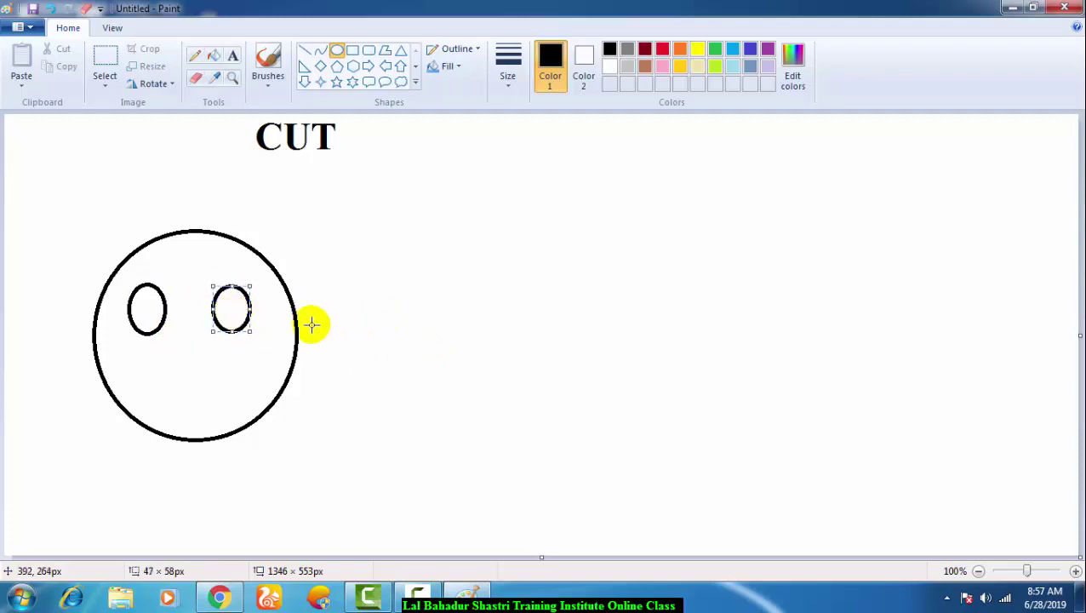
Draw a smiling mouth below the eyes as a downward-bent curve about 156 px wide.
click(321, 51)
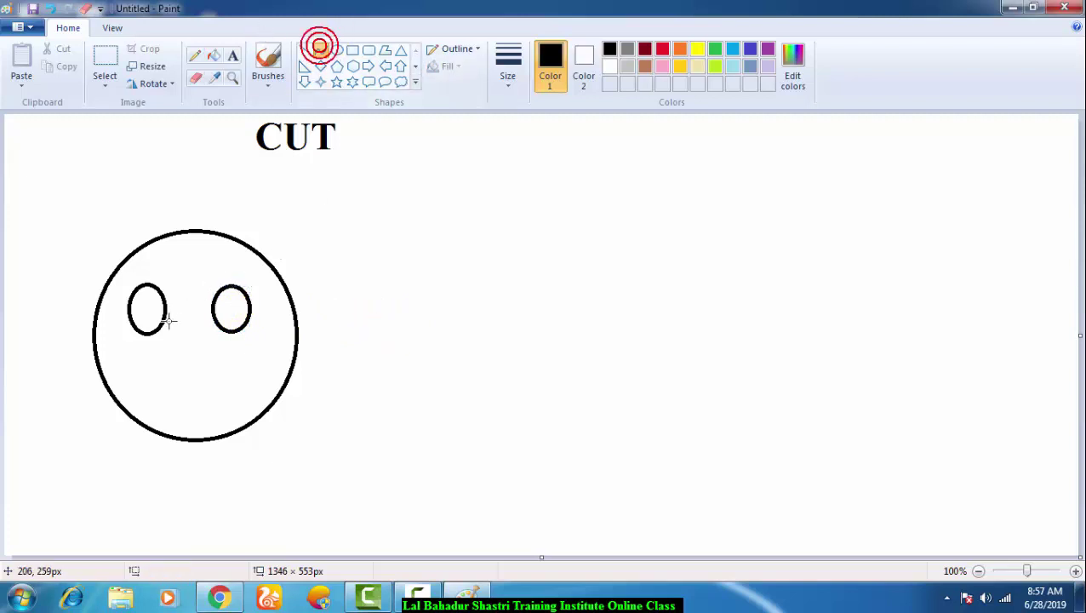
drag(125, 358, 245, 356)
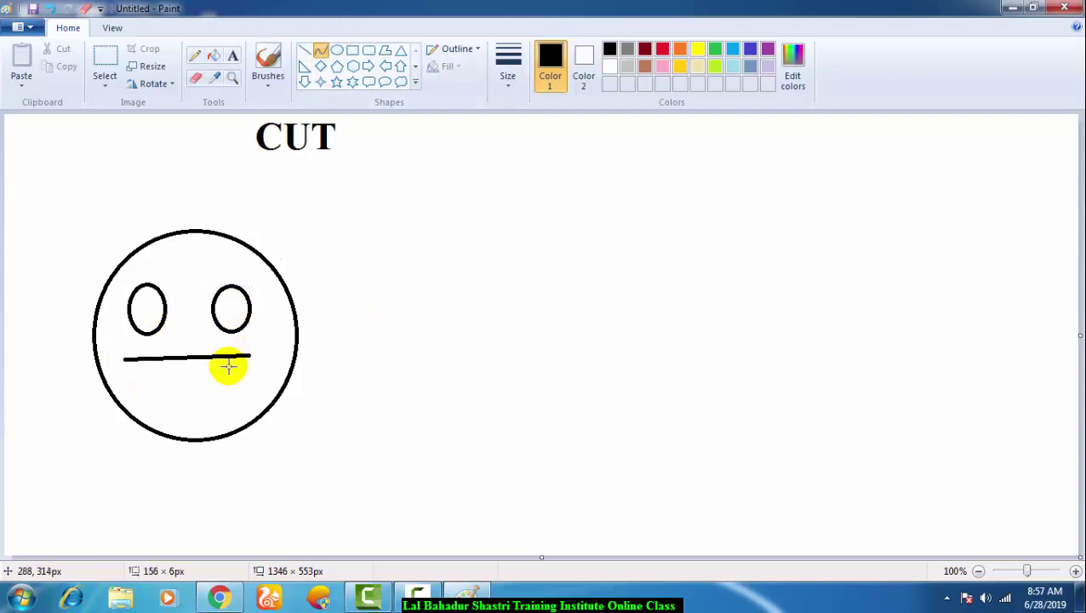
mouse_move(145, 370)
mouse_down()
mouse_move(157, 414)
mouse_move(215, 392)
mouse_move(235, 407)
mouse_move(216, 417)
mouse_move(226, 411)
mouse_up()
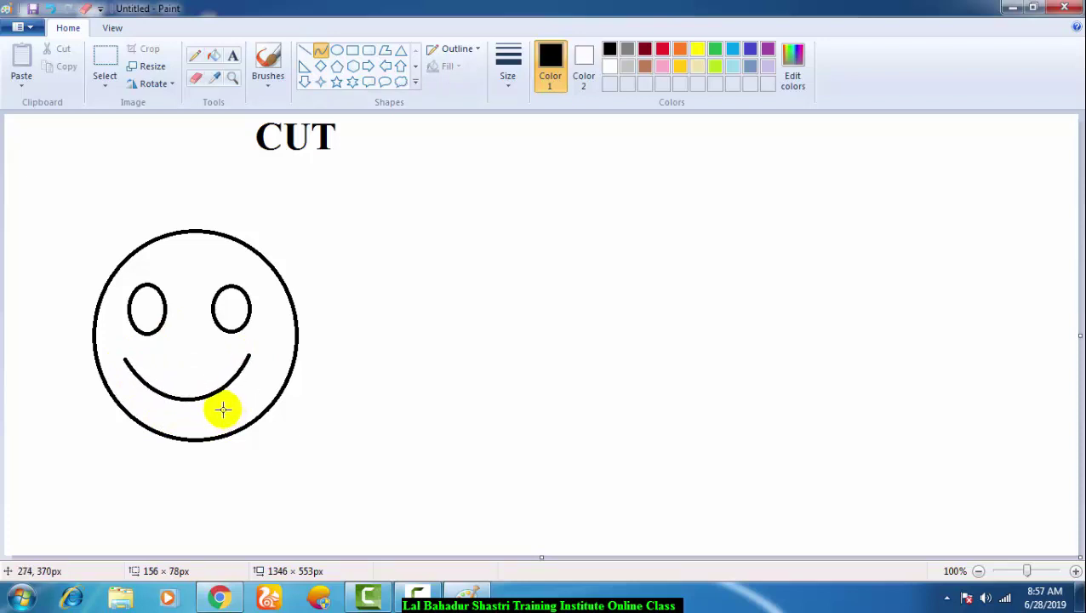
click(424, 388)
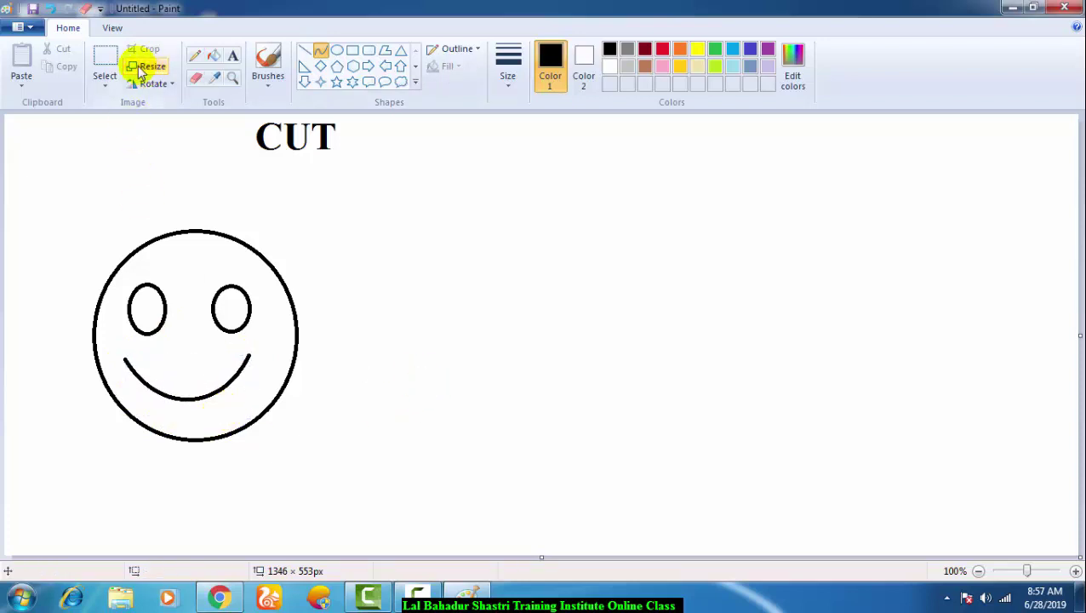
Fill the smiley's face with yellow and both of its eyes with red.
click(213, 56)
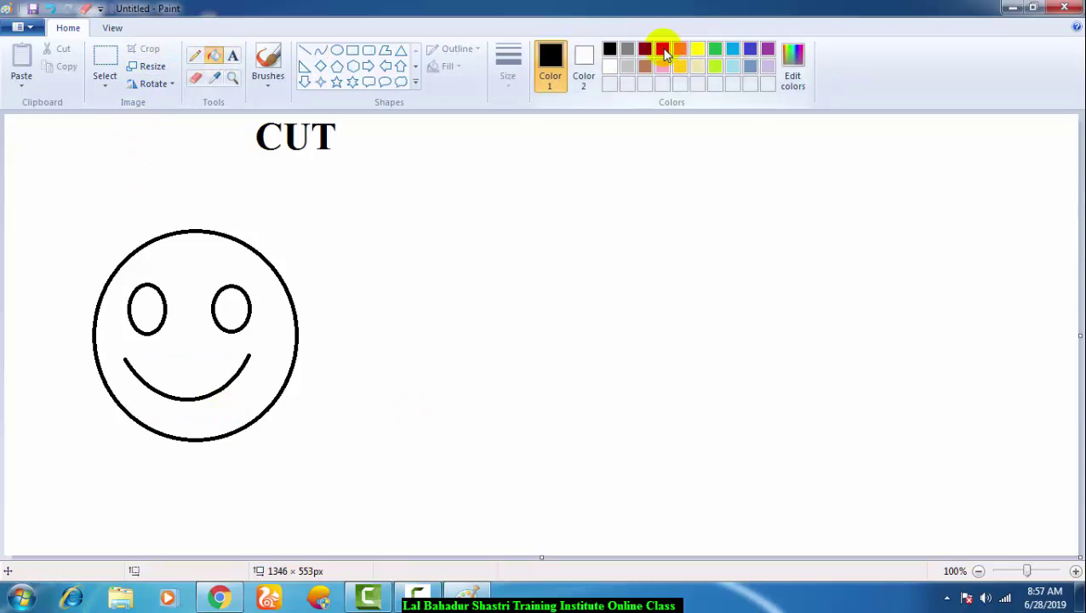
click(216, 273)
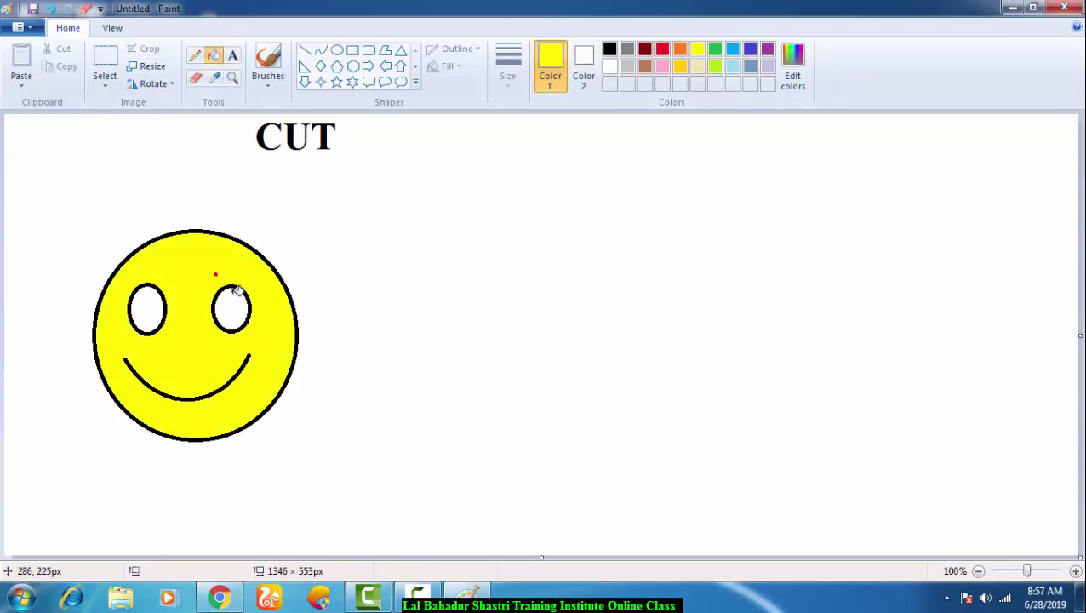
click(663, 49)
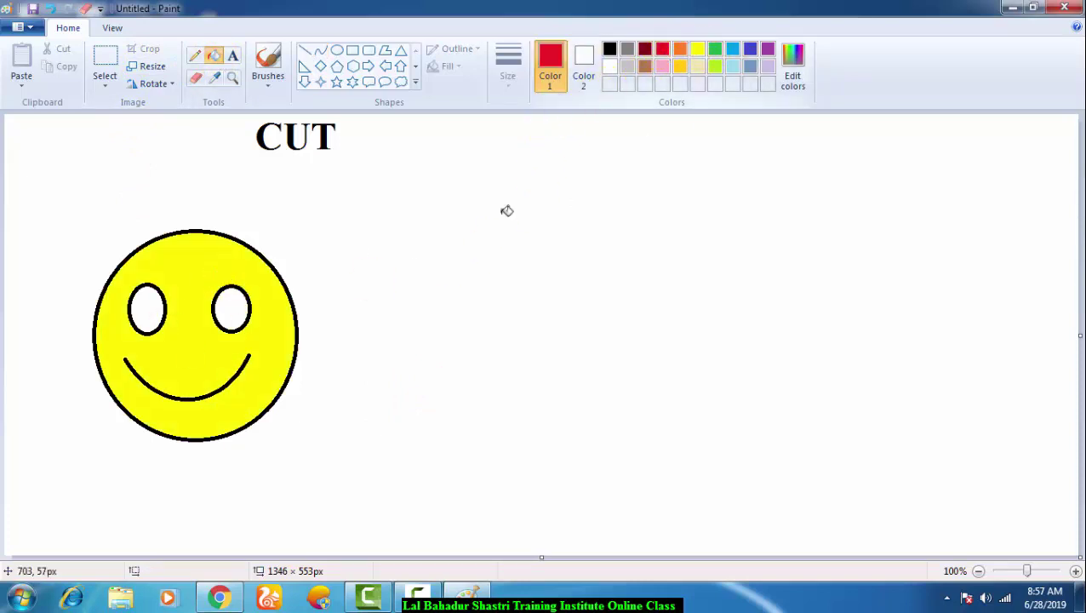
click(233, 310)
click(146, 308)
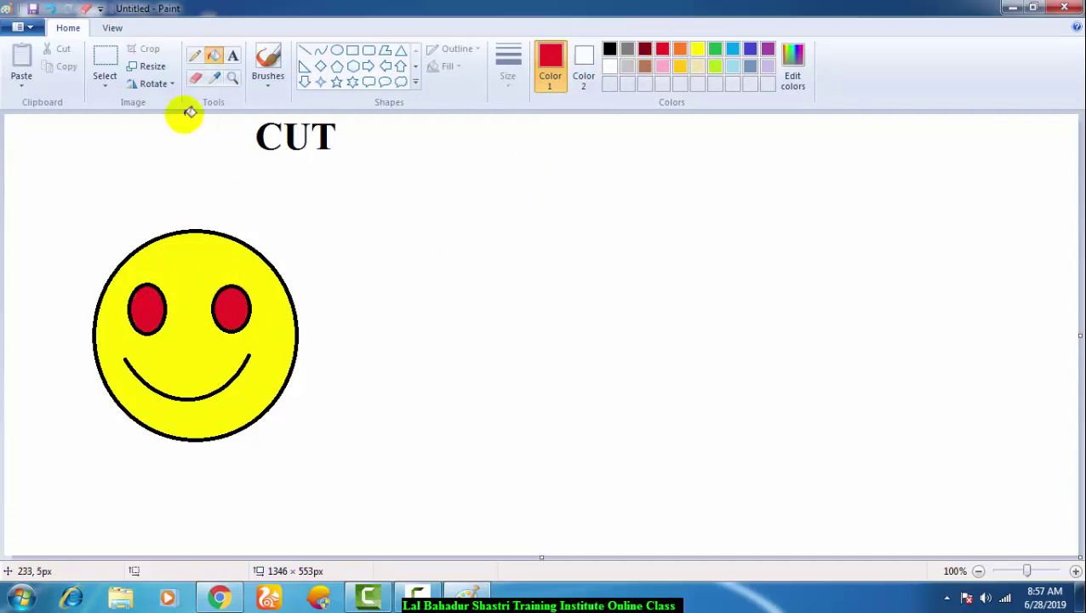
click(102, 58)
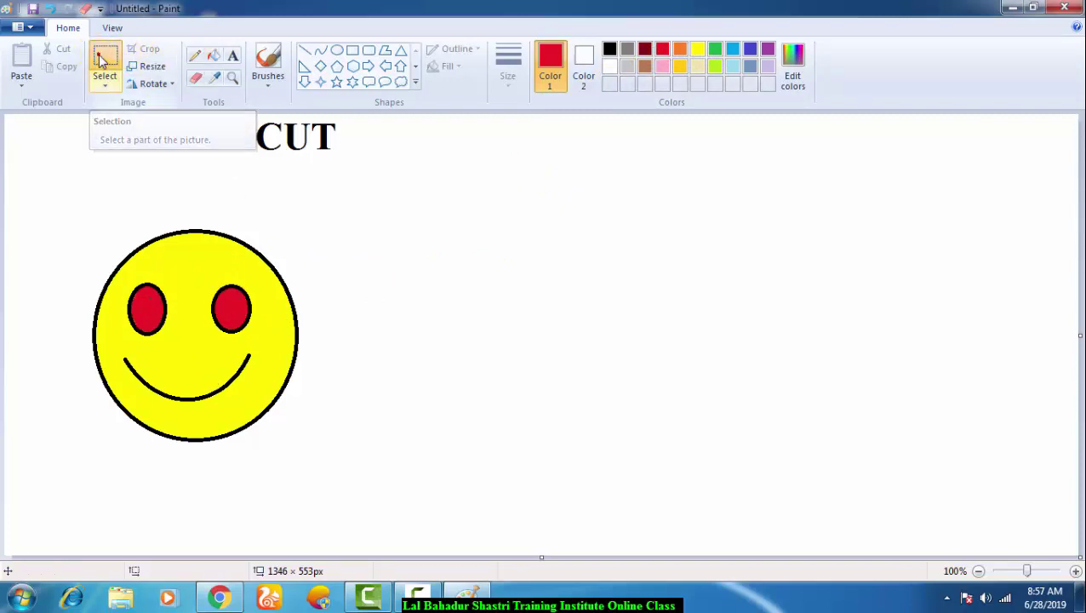
drag(86, 222, 106, 296)
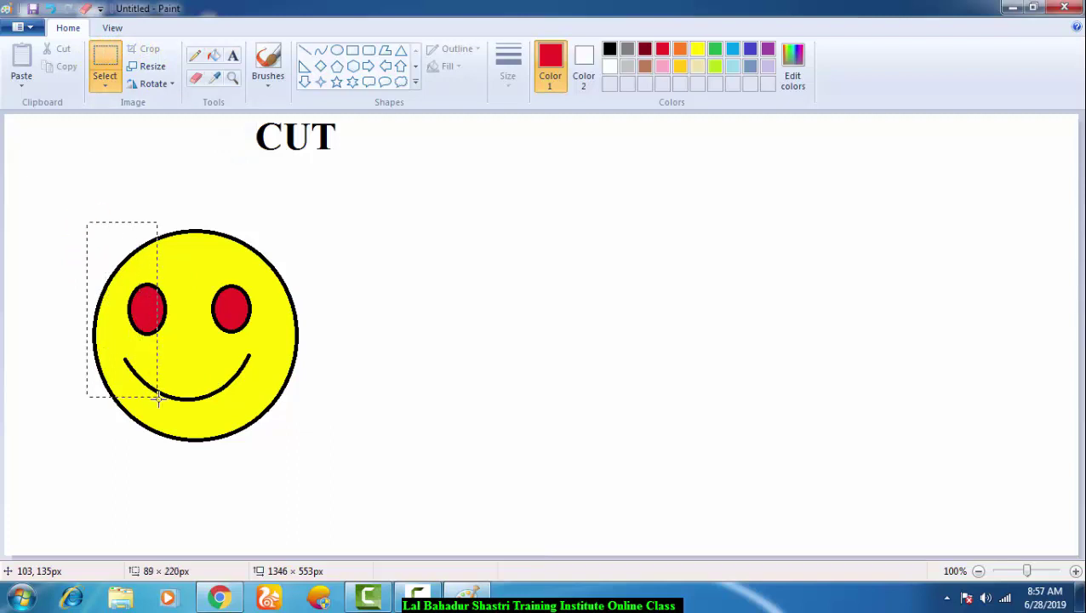
drag(157, 396, 309, 461)
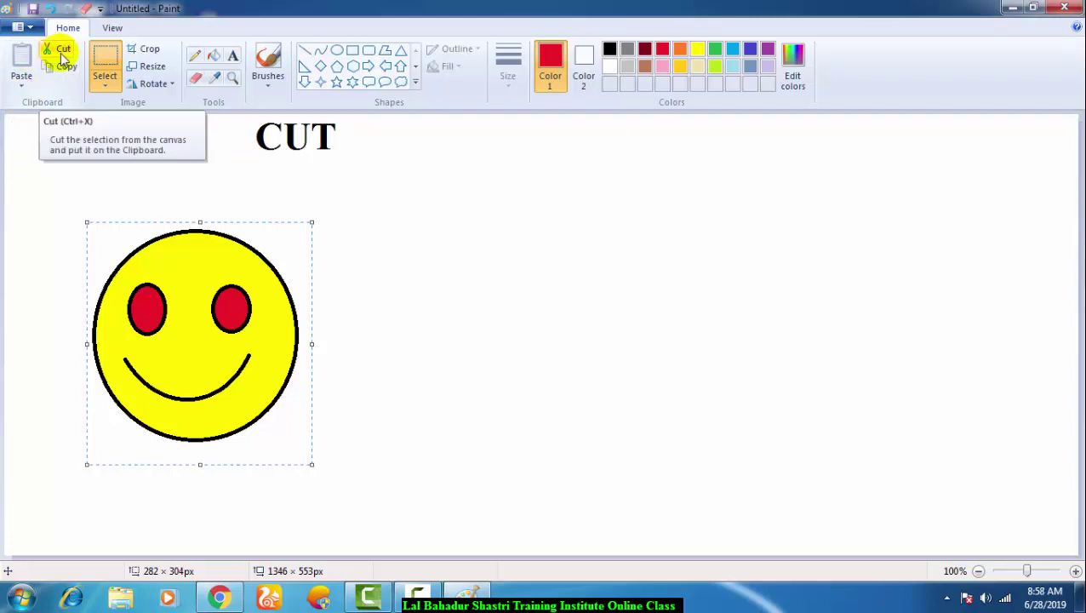
Draw a red vertical dividing line across the full canvas height, between the smiley and the empty right side.
click(305, 53)
drag(457, 111, 458, 587)
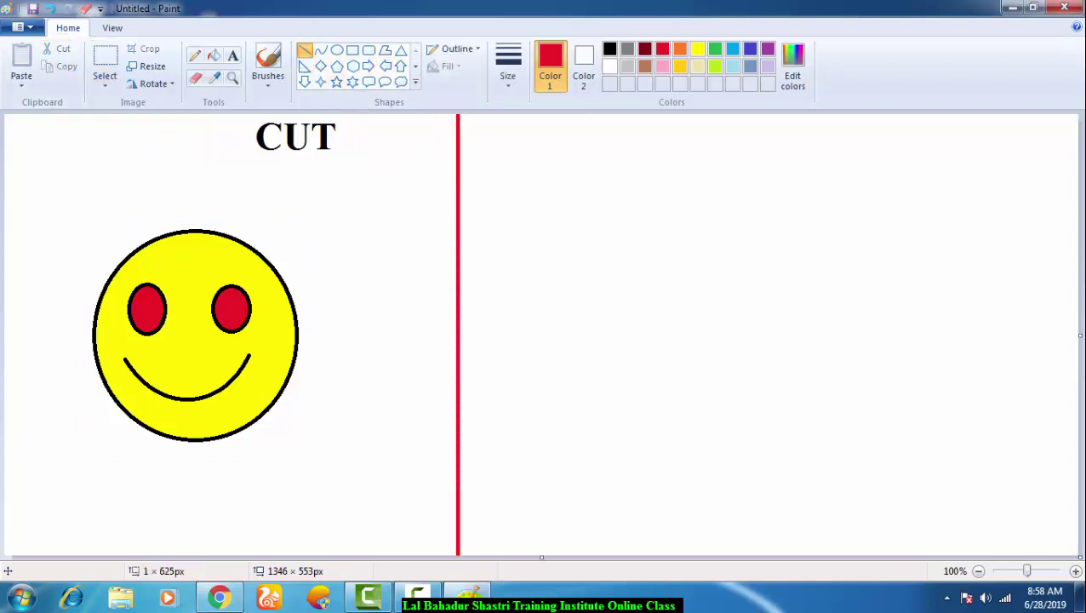
Cut the whole smiley from the left side, paste it, and place it in the area right of the red line.
click(106, 68)
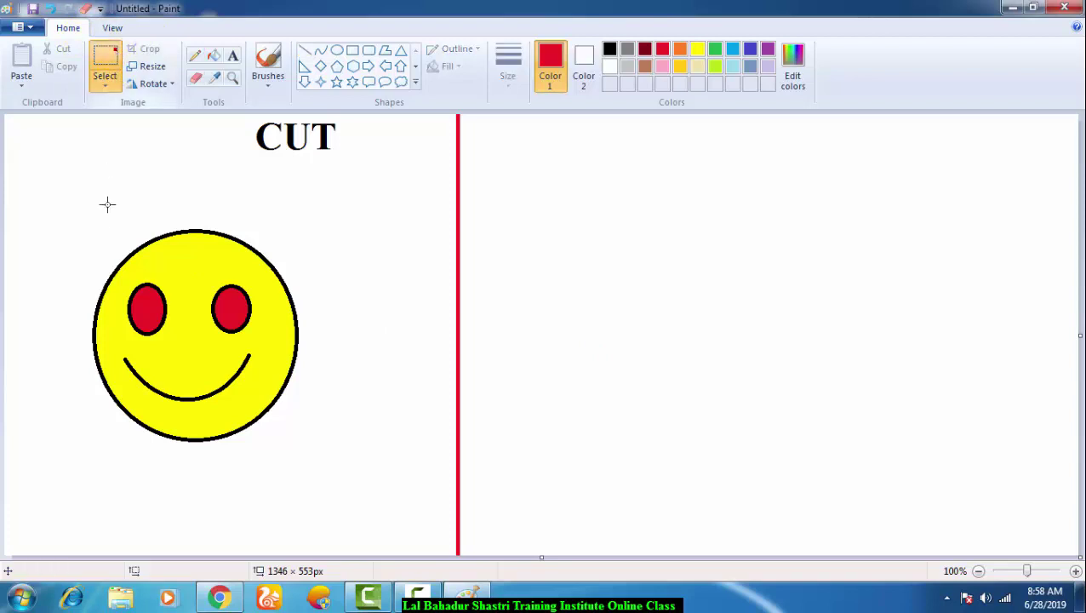
drag(62, 182, 348, 466)
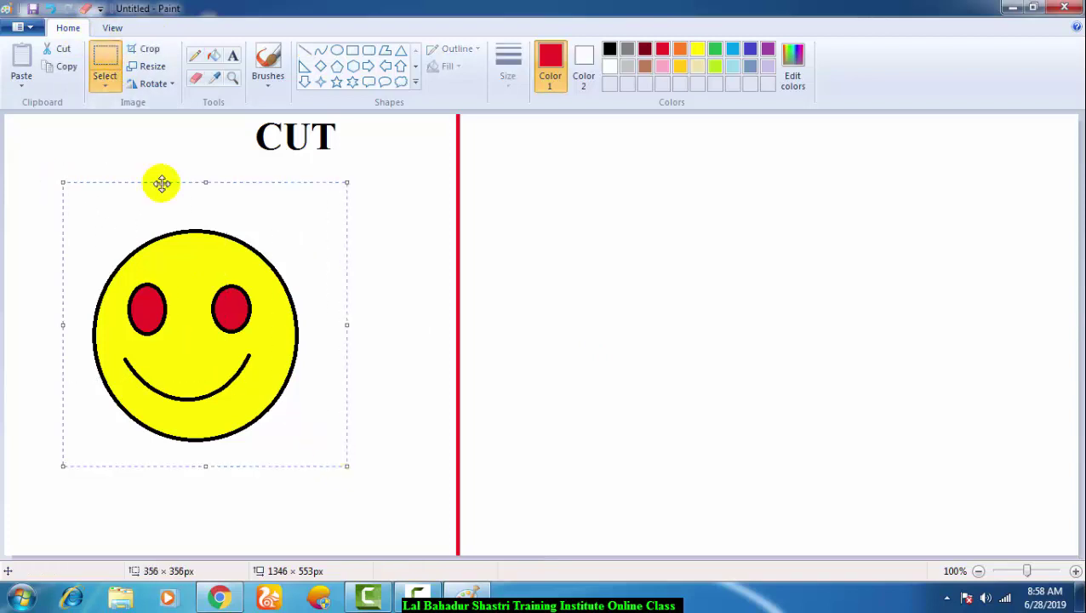
click(64, 54)
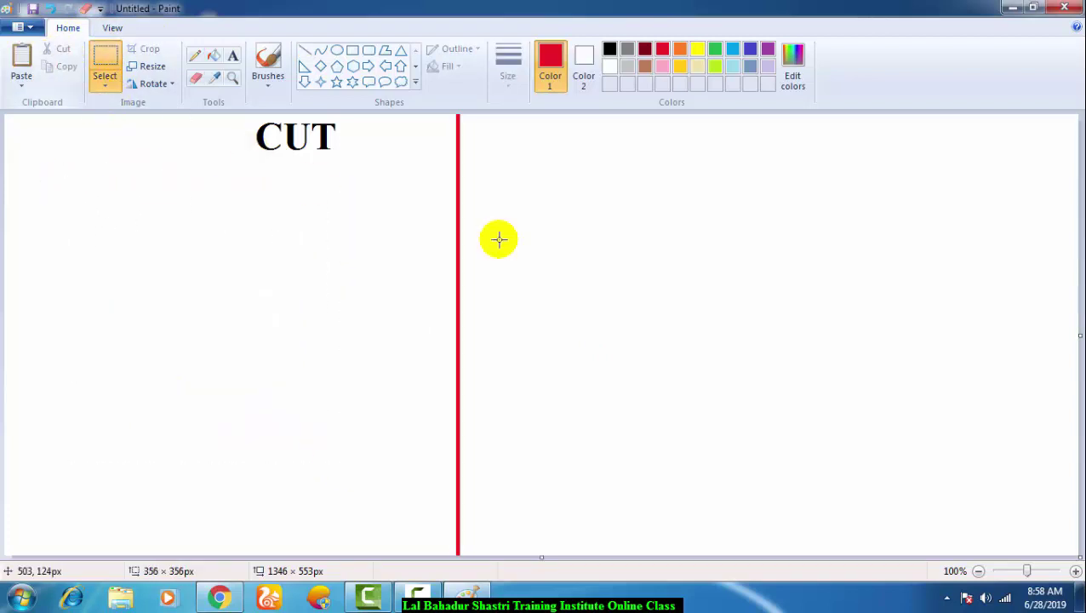
click(36, 68)
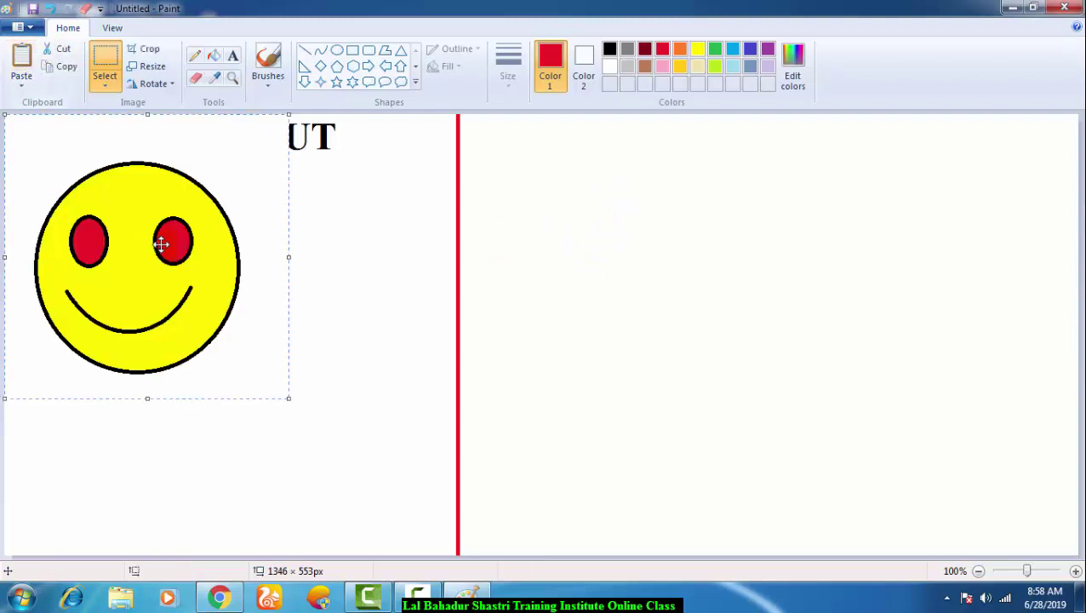
drag(161, 245, 792, 314)
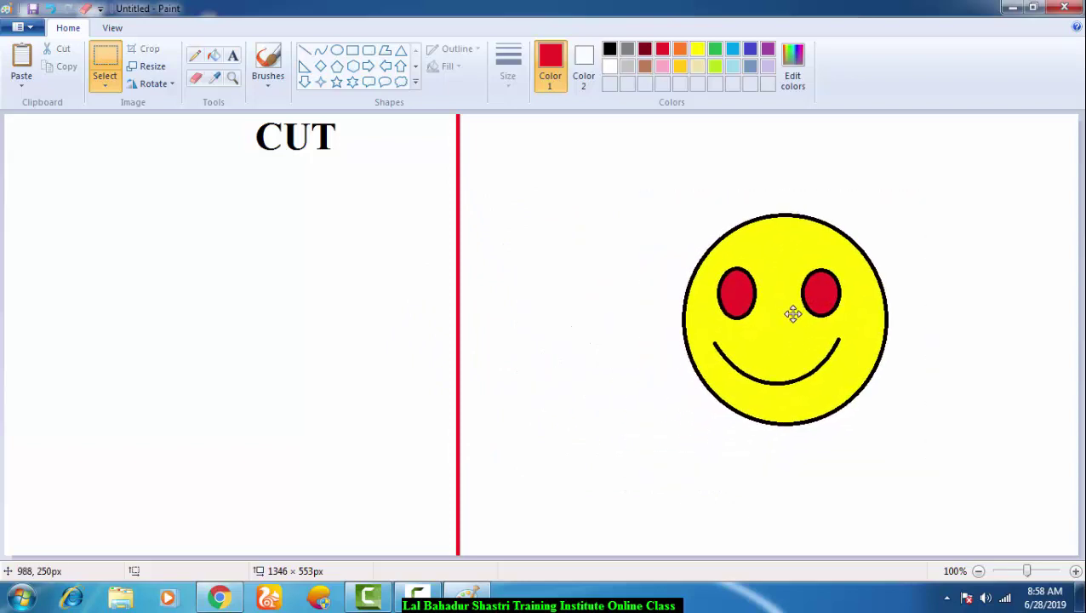
click(541, 317)
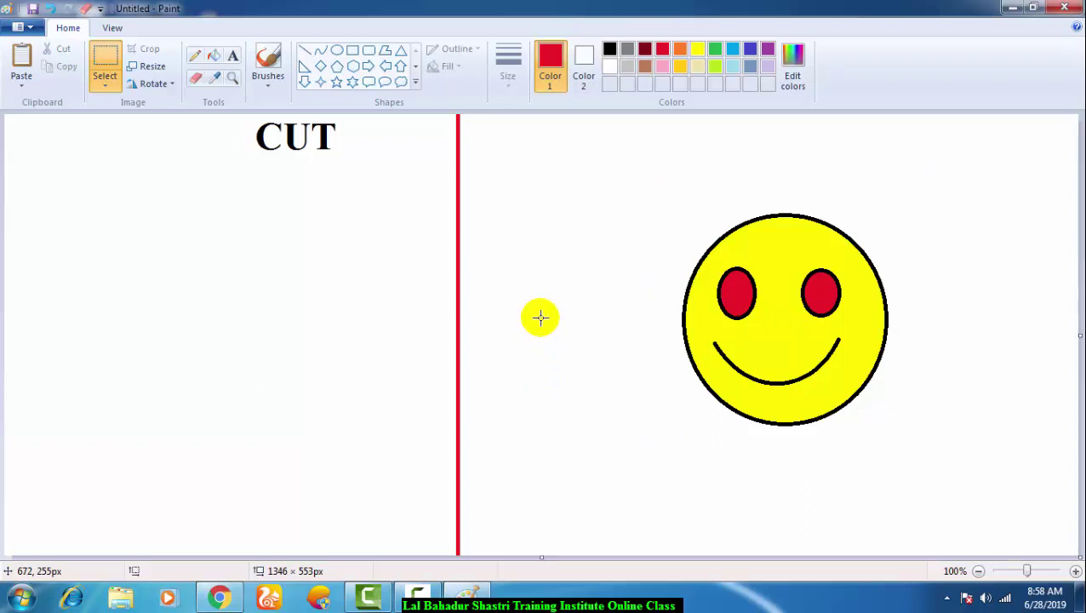
Show the desktop and launch a new Paint window by running mspaint.
key(super+d)
key(super+r)
text(ms)
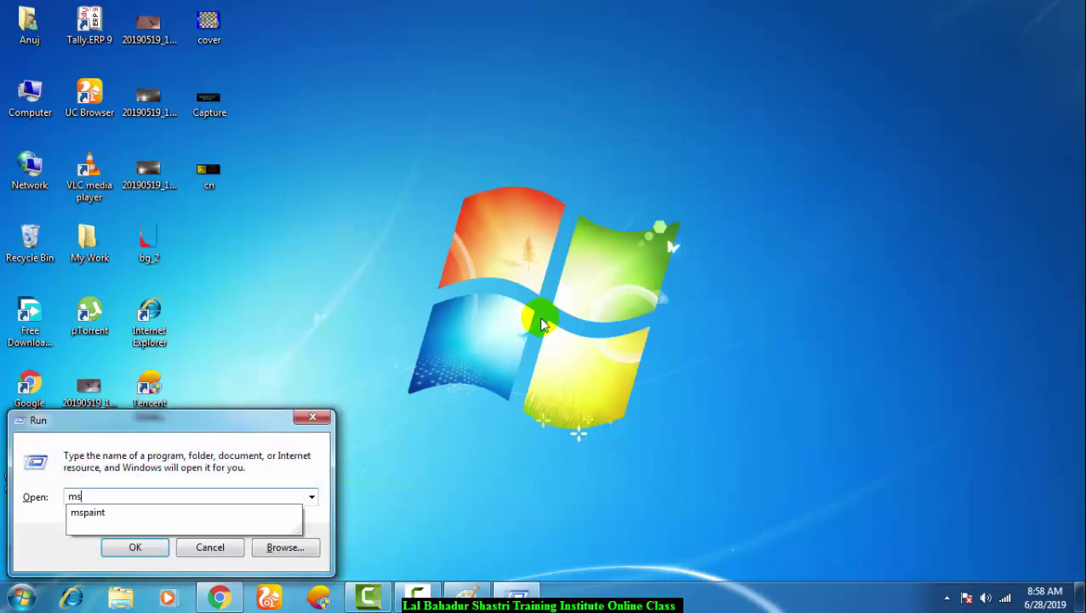
text(paint)
key(Return)
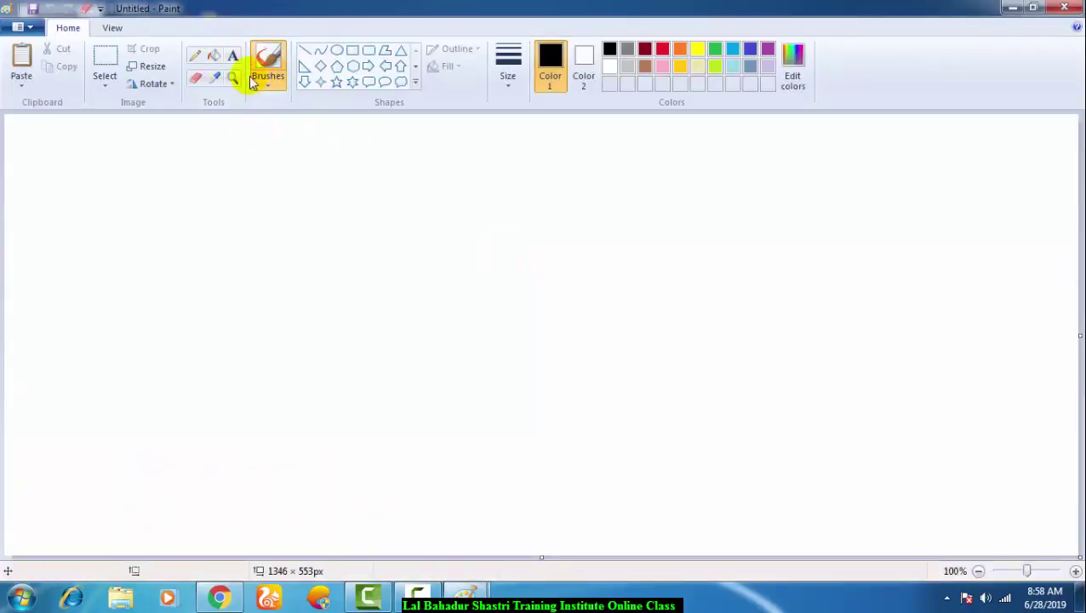
Create a wide text box about 760 × 92 px near the canvas's upper edge and enter "Copy".
click(232, 58)
drag(254, 123, 863, 200)
text(C)
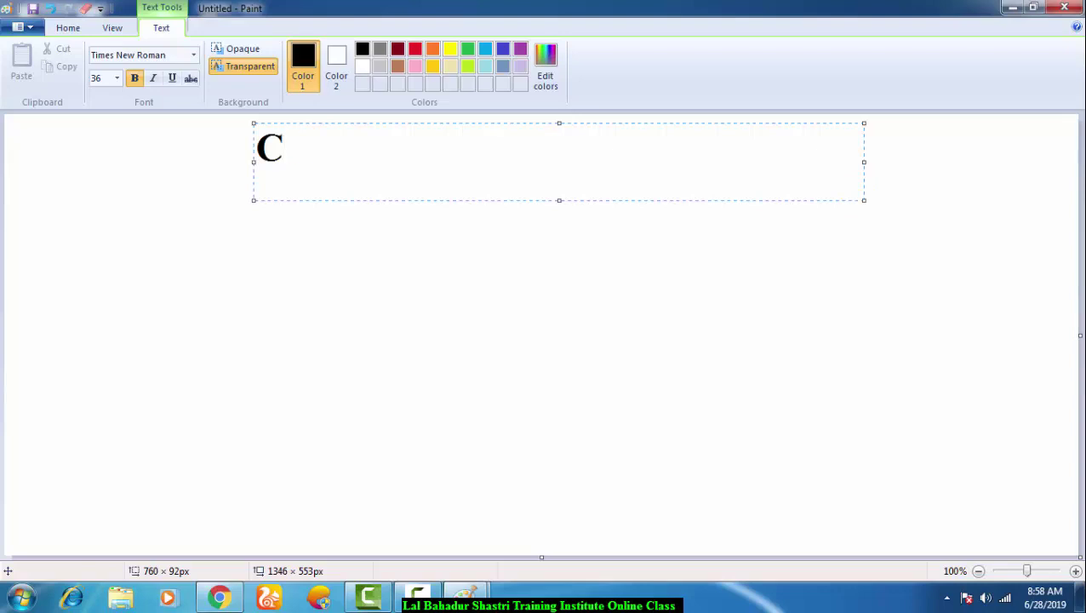
text(opy)
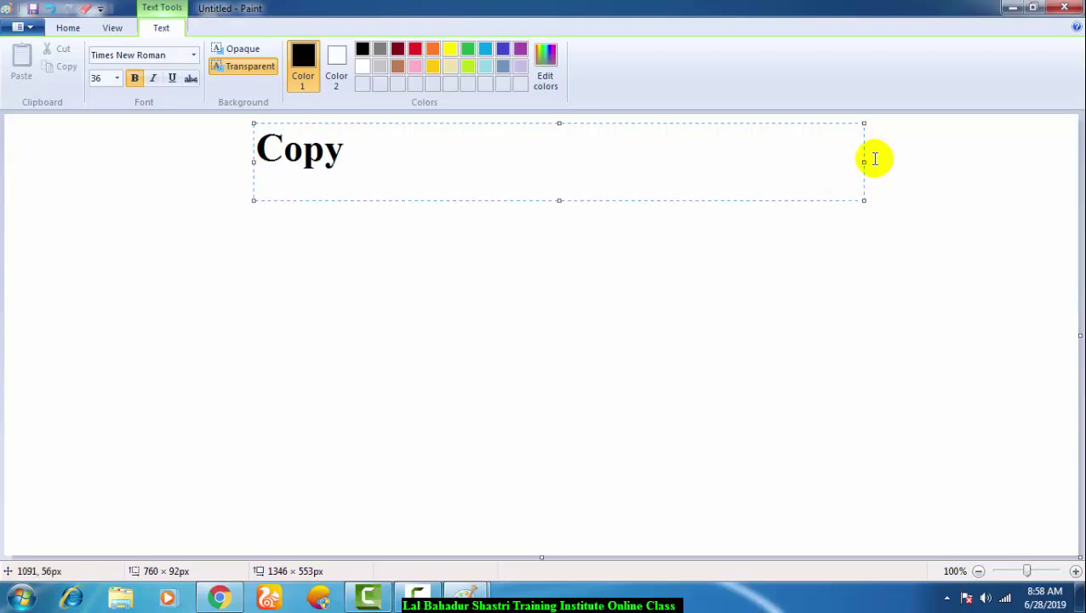
Enlarge all of the "Copy" text to font size 72.
key(ctrl+a)
key(ctrl+shift+period)
key(ctrl+shift+period)
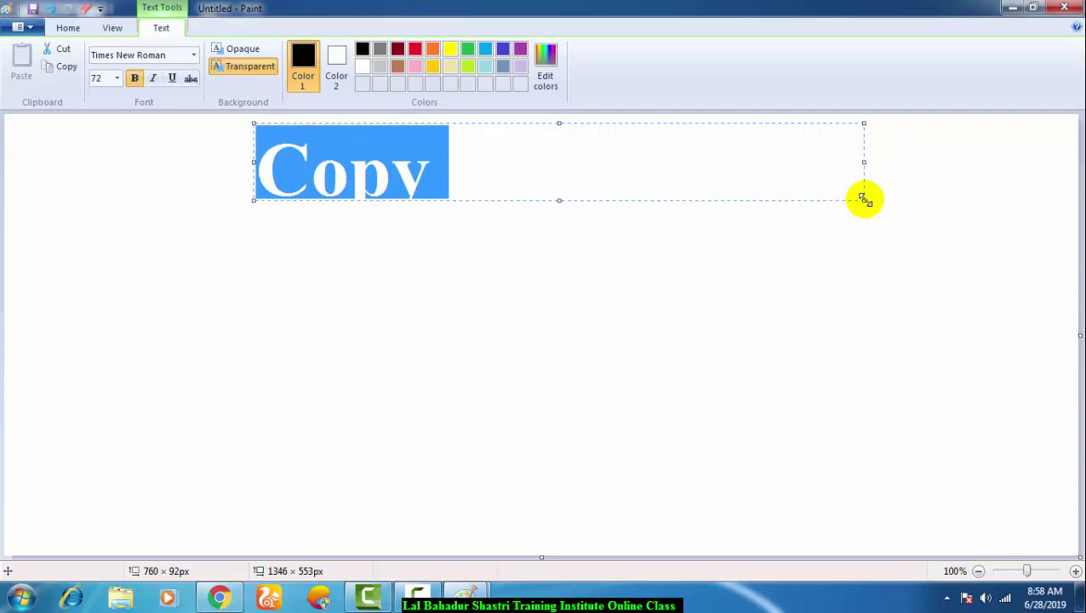
Resize the "Copy" text box to about 307 × 147 px and move it to the canvas's top centre.
drag(864, 200, 883, 234)
drag(883, 178, 497, 178)
drag(463, 124, 622, 110)
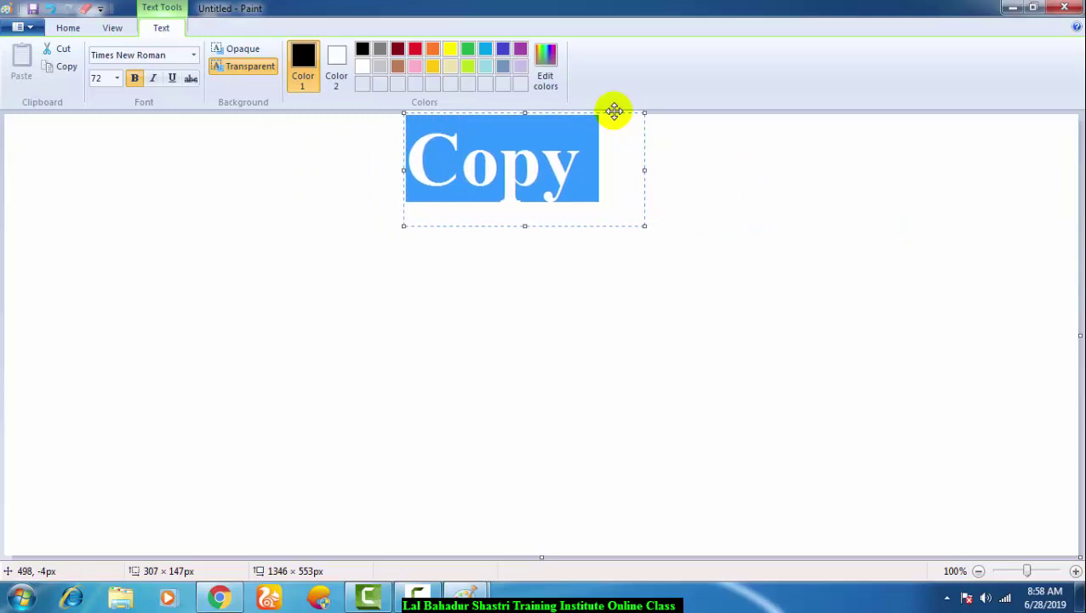
Commit the "Copy" heading and draw a straight vertical black line from below it to the canvas's lower edge.
click(710, 153)
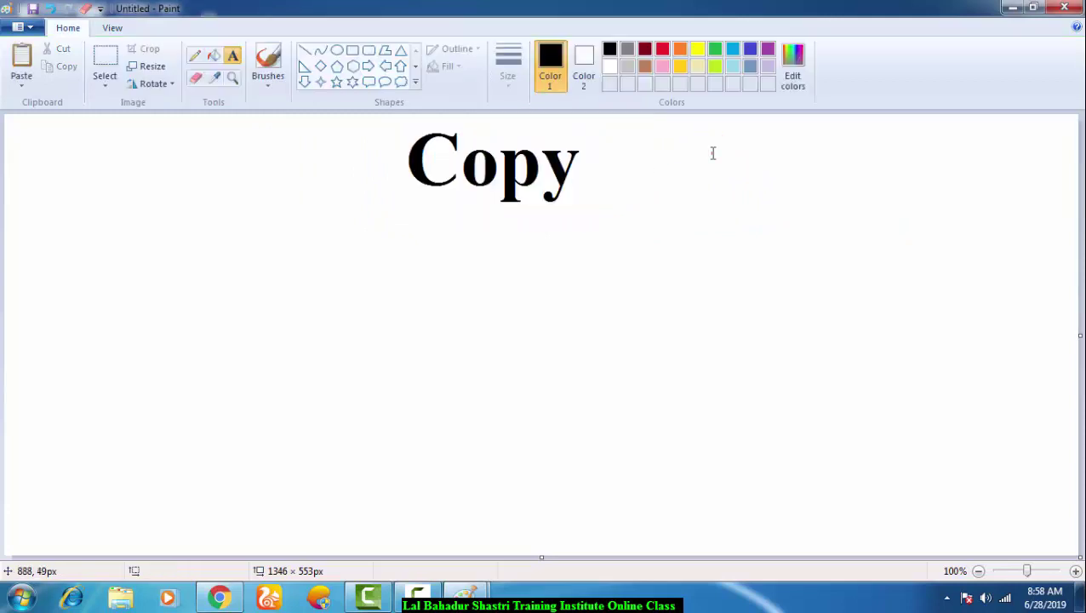
click(305, 49)
drag(484, 220, 484, 555)
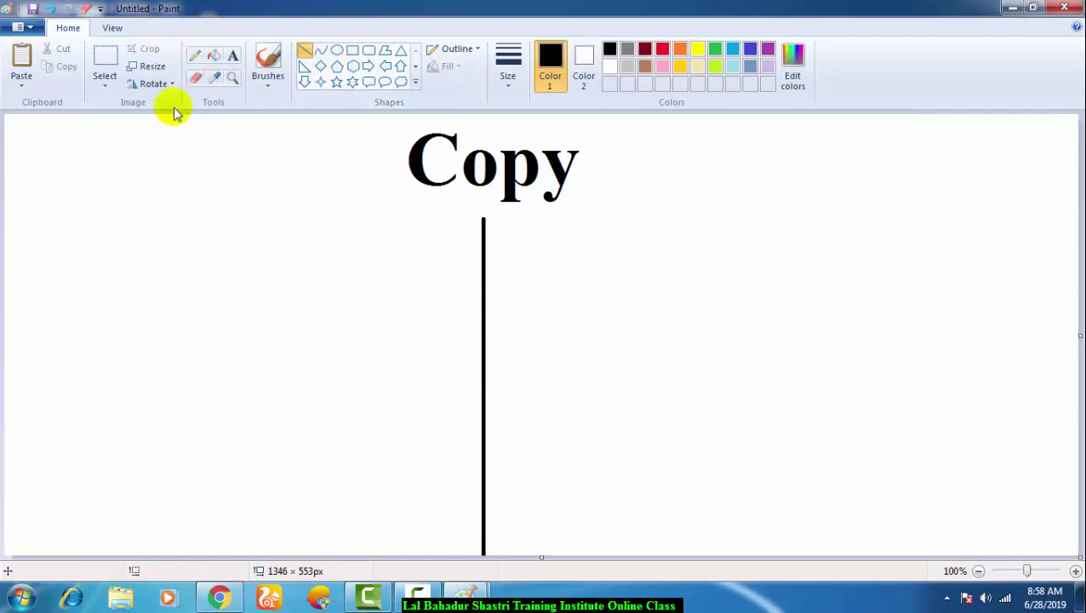
Paste the smiley from the clipboard and place it in the area left of the vertical line.
click(22, 57)
drag(102, 194, 194, 309)
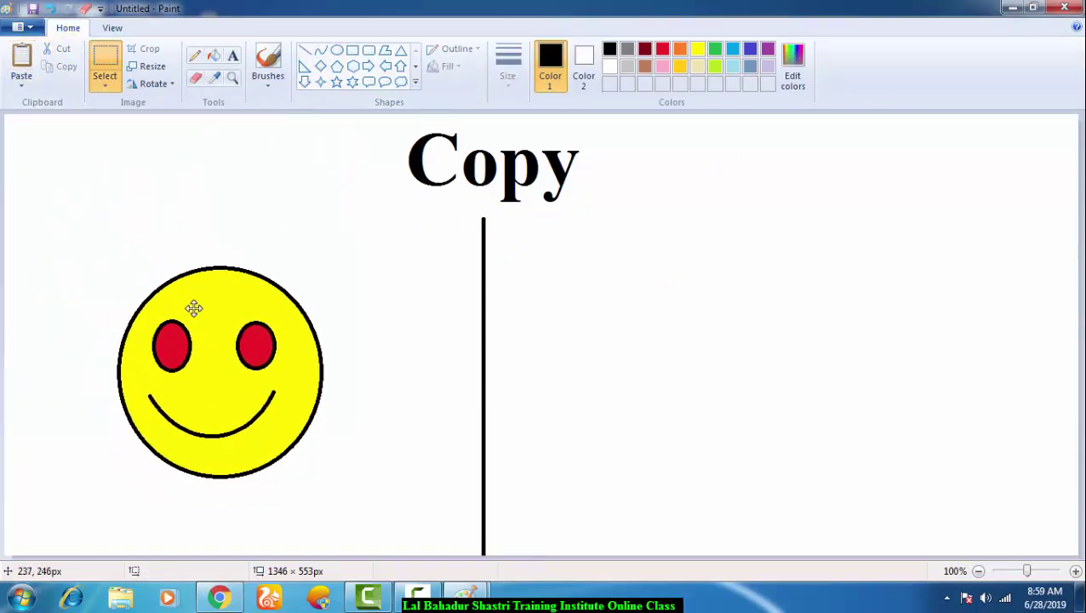
click(359, 278)
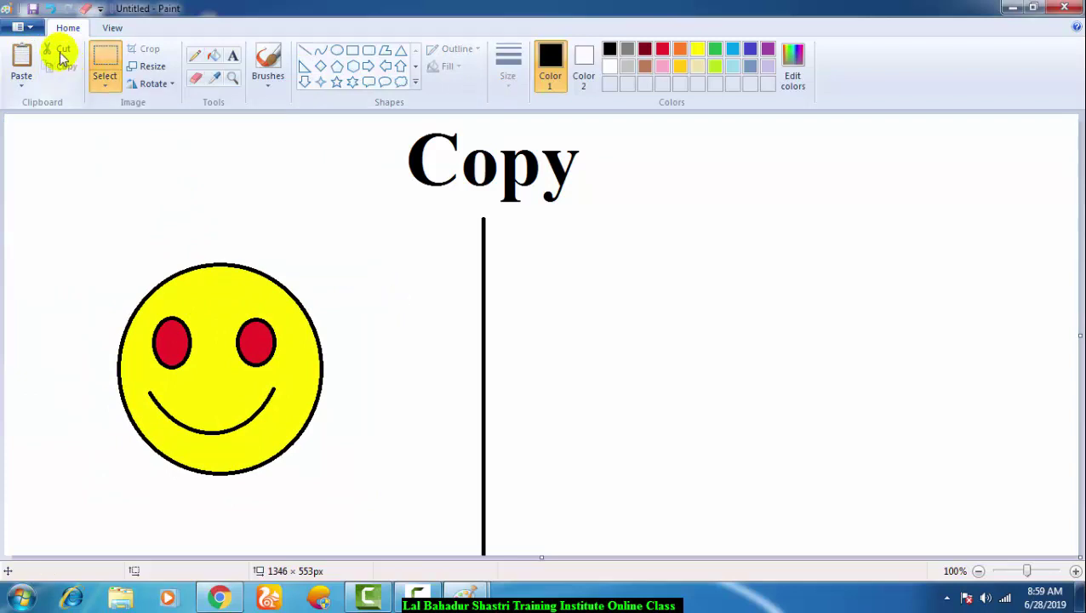
Copy the smiley using a rectangular selection of about 365 × 325 px and paste the duplicate.
click(103, 85)
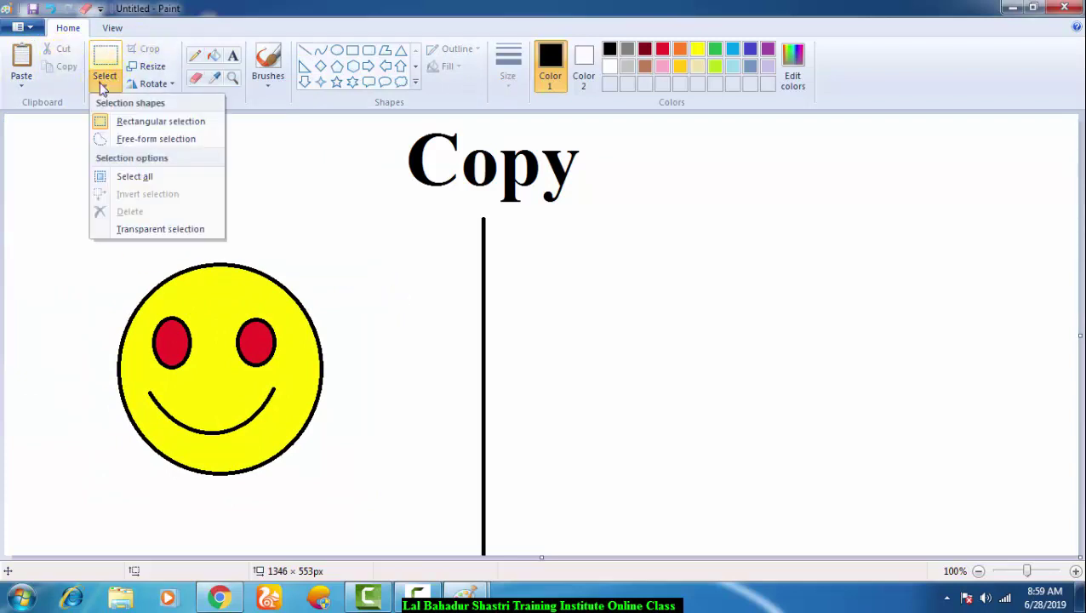
click(144, 121)
drag(89, 244, 380, 503)
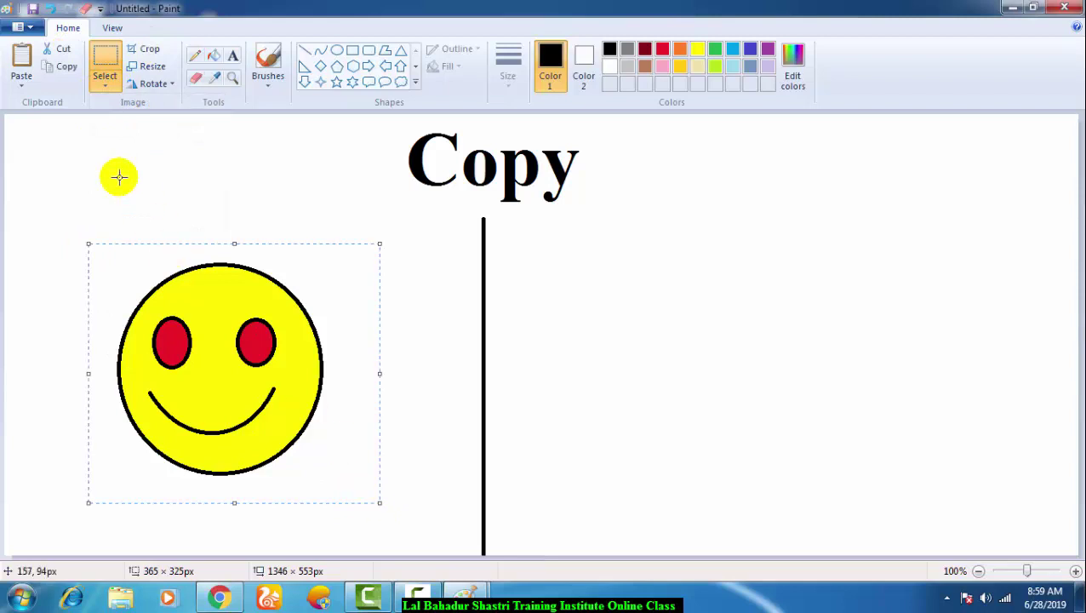
click(65, 68)
click(19, 56)
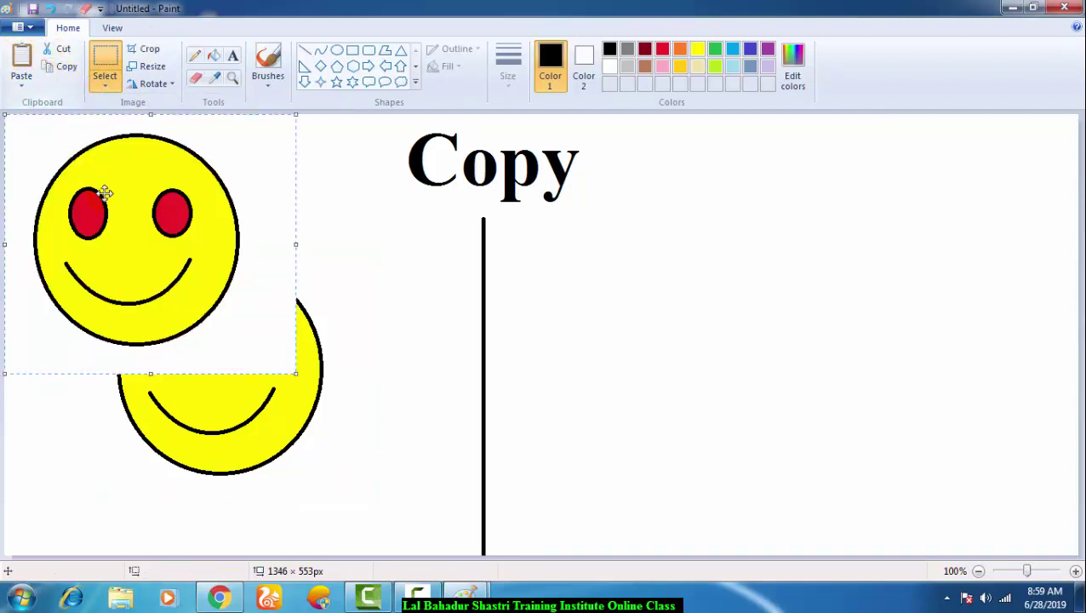
Make the selection transparent and move the duplicate smiley to the area right of the vertical line.
drag(160, 214, 389, 320)
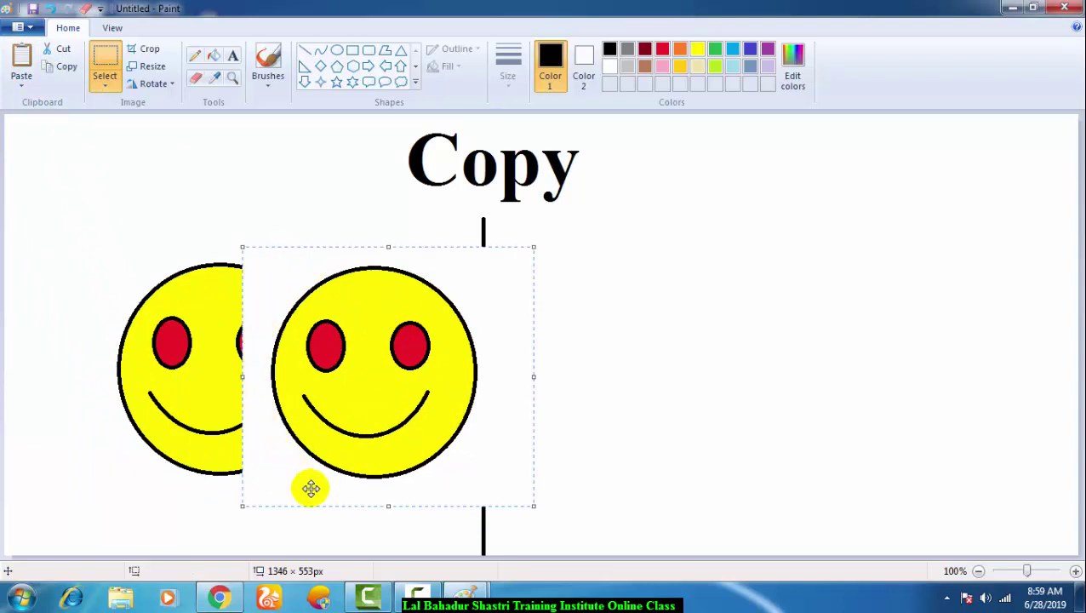
click(105, 83)
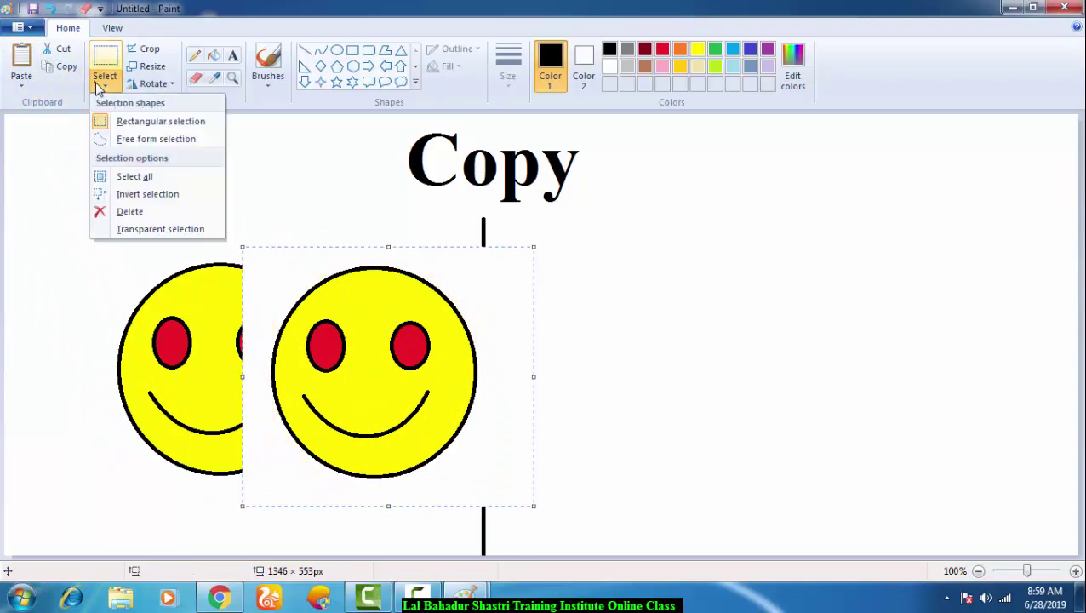
click(162, 231)
drag(366, 326, 777, 335)
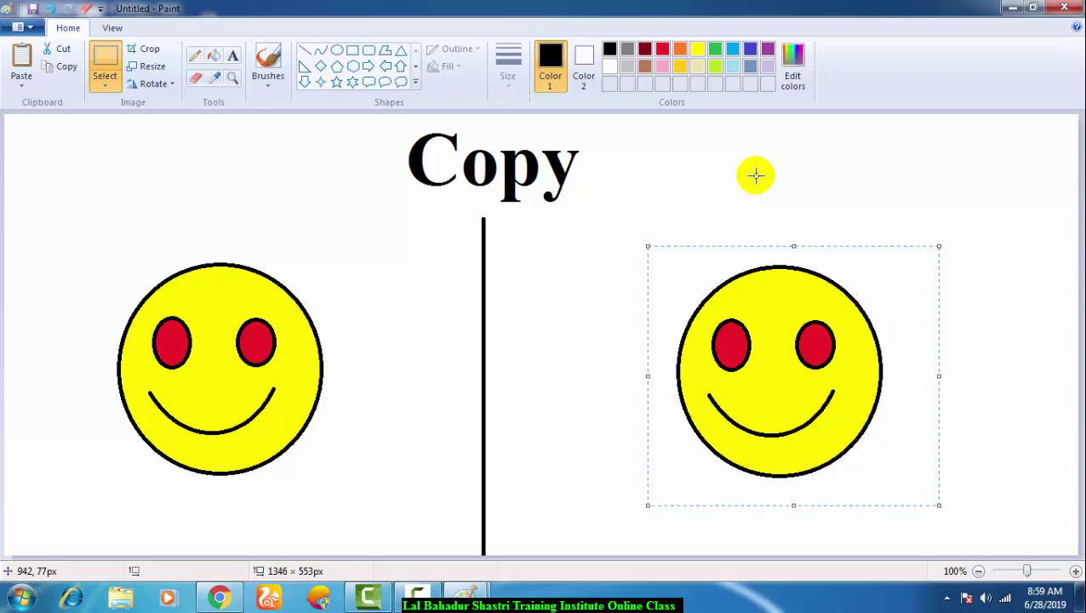
click(756, 176)
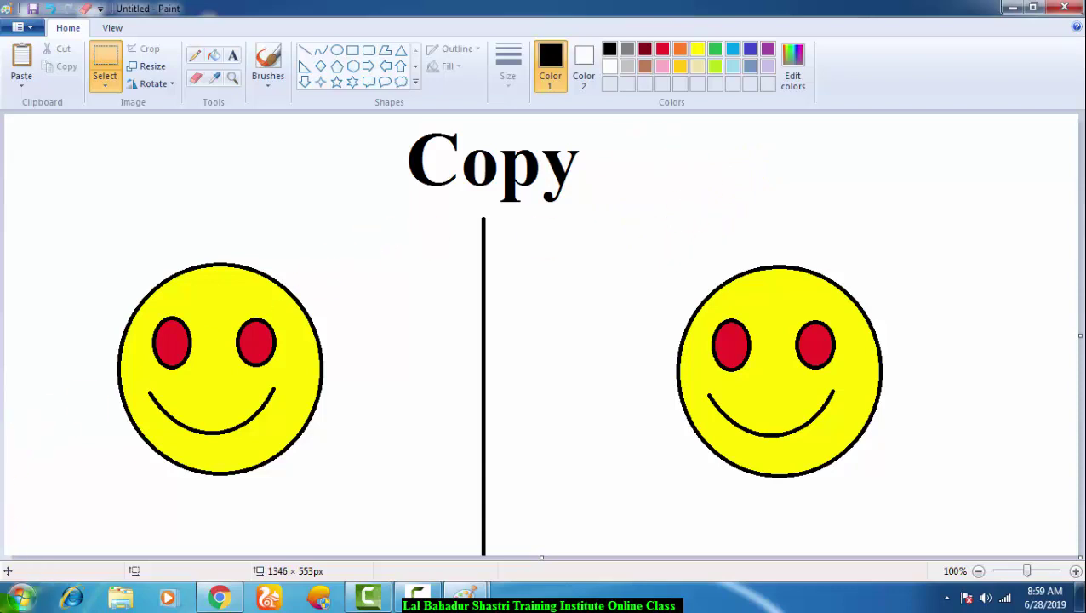
Launch a new Paint window by running mspaint and create a text box about 1046 × 137 px near the canvas's upper edge.
key(super+r)
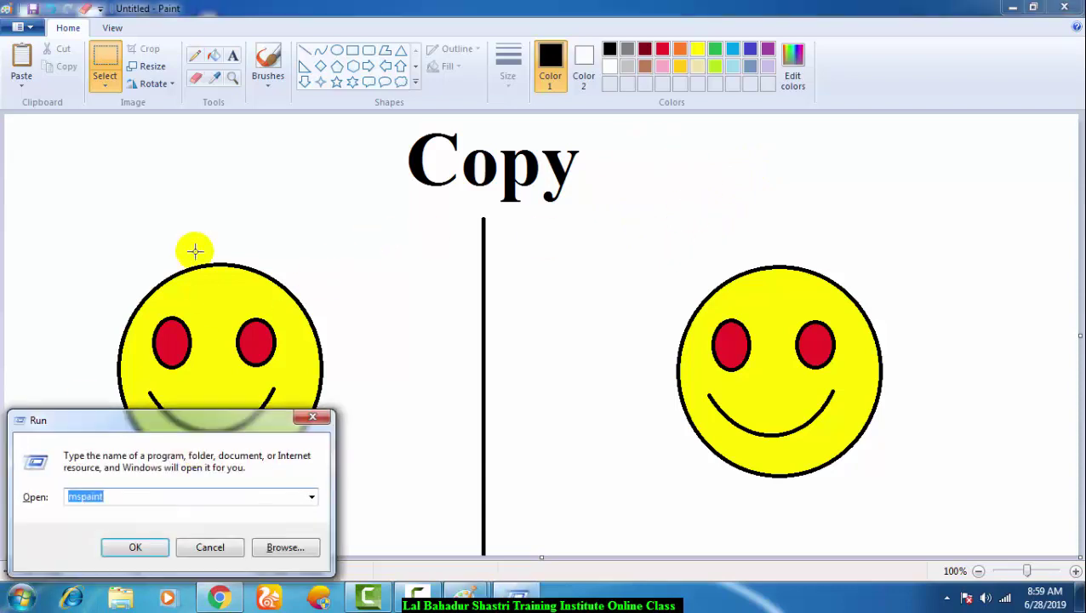
key(Return)
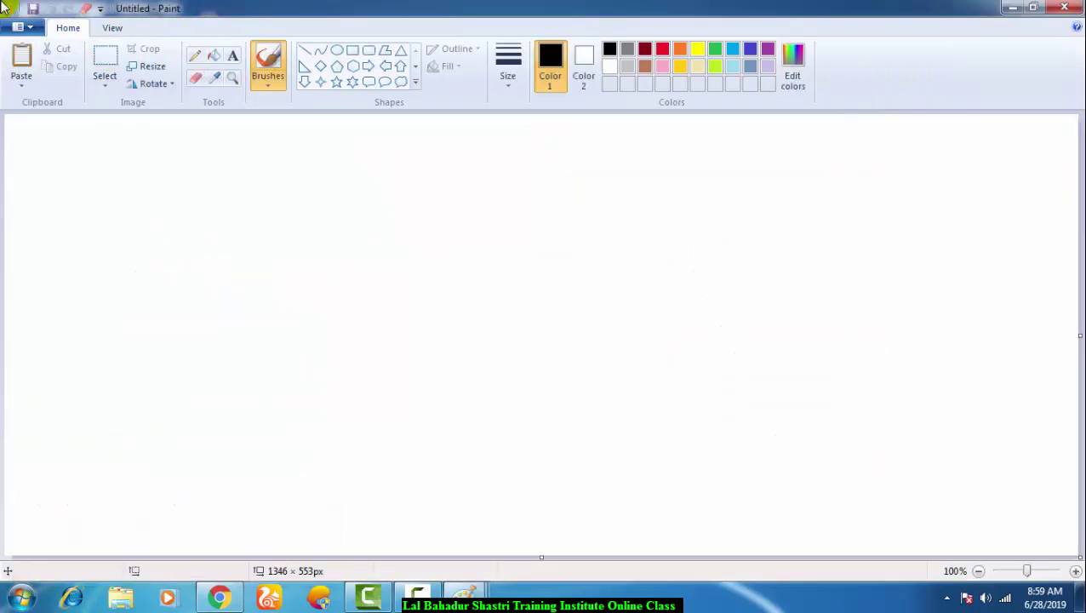
click(232, 57)
drag(215, 122, 937, 226)
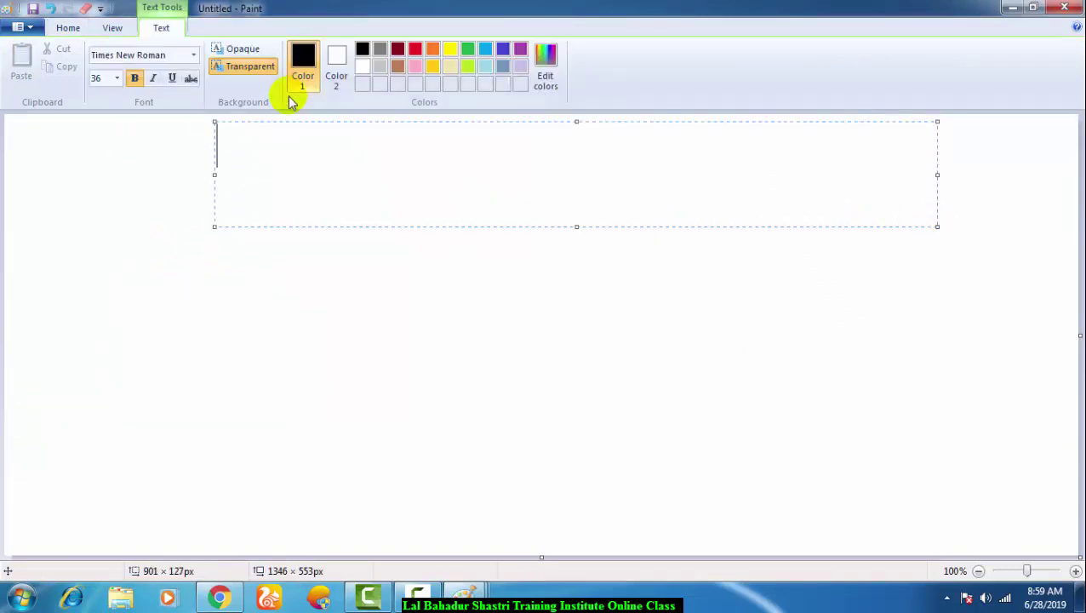
drag(212, 174, 105, 174)
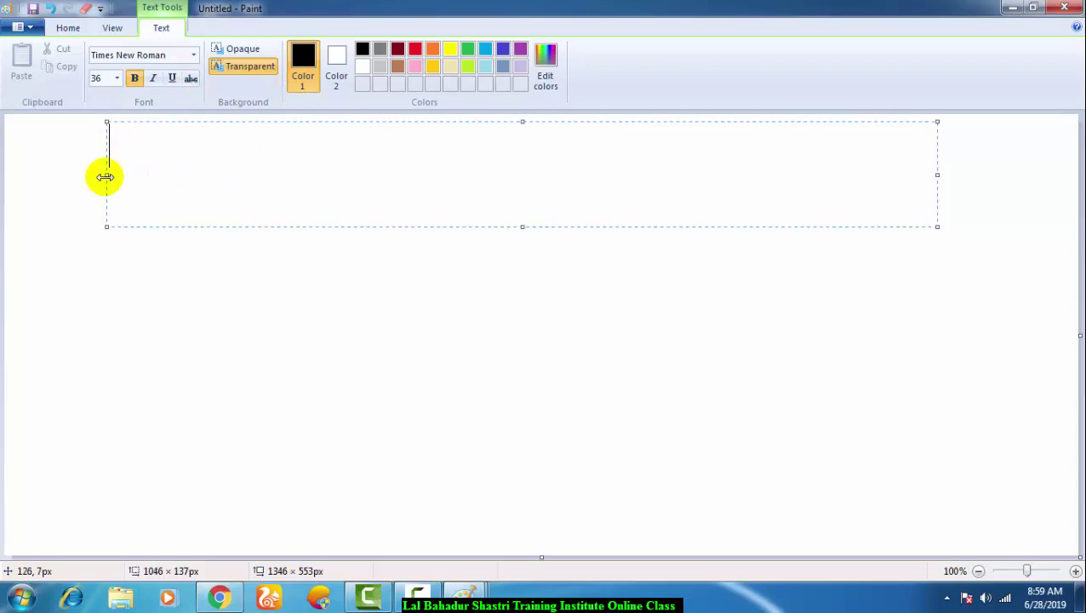
Write "किसी" in Kruti Dev 010 in the text box, followed by "object ko Copy" in Times New Roman.
click(151, 54)
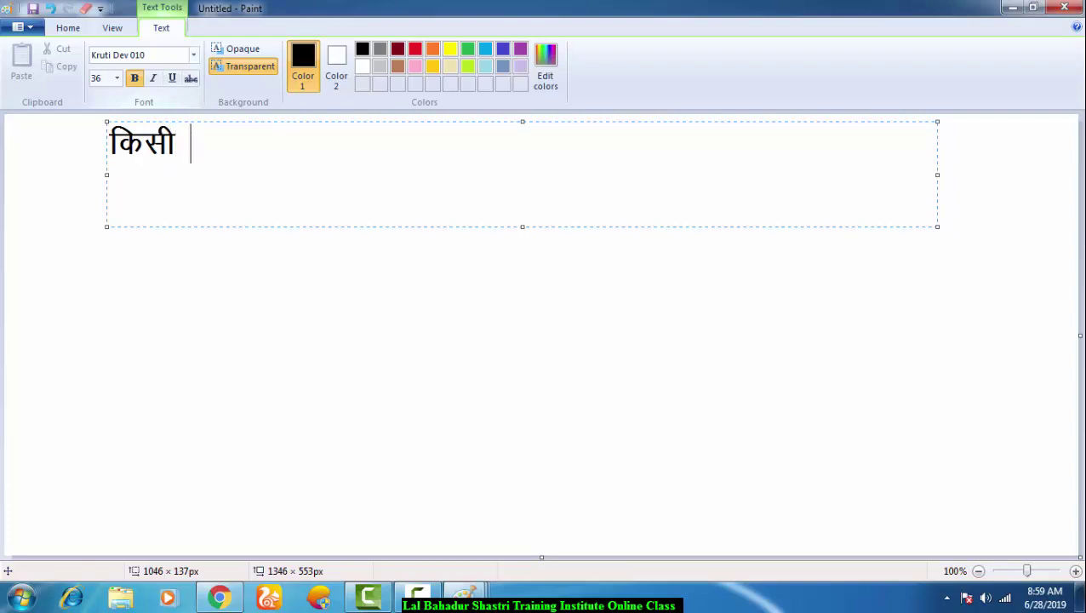
click(147, 53)
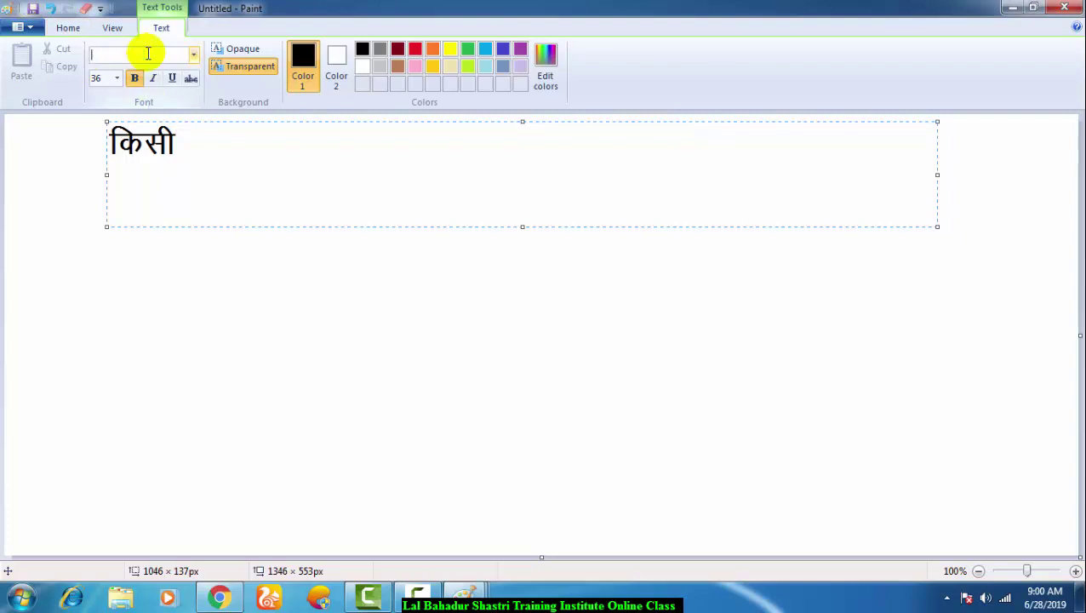
text(T)
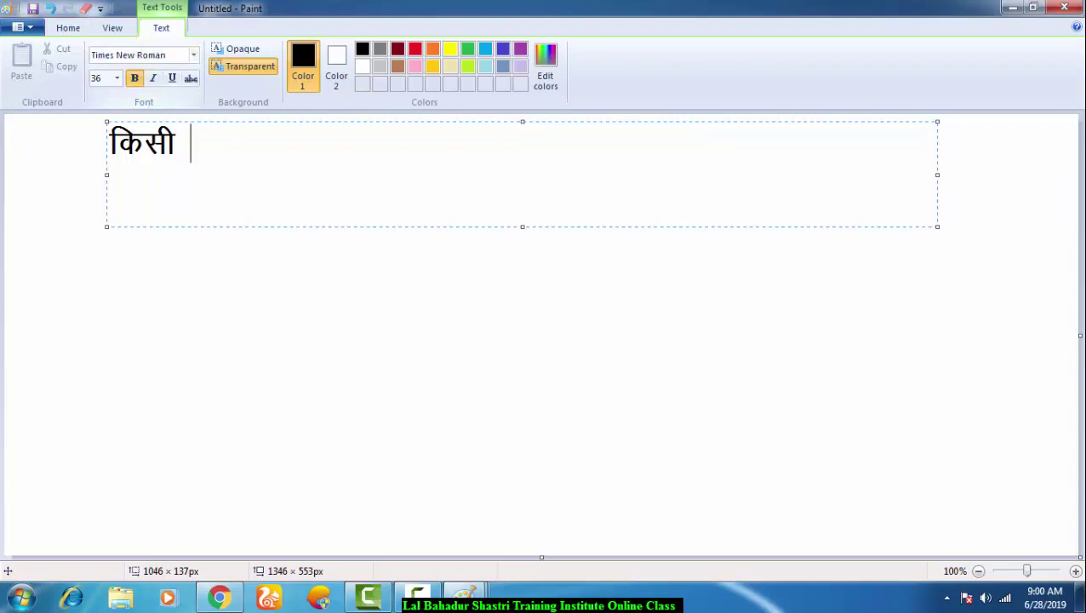
text( object ko)
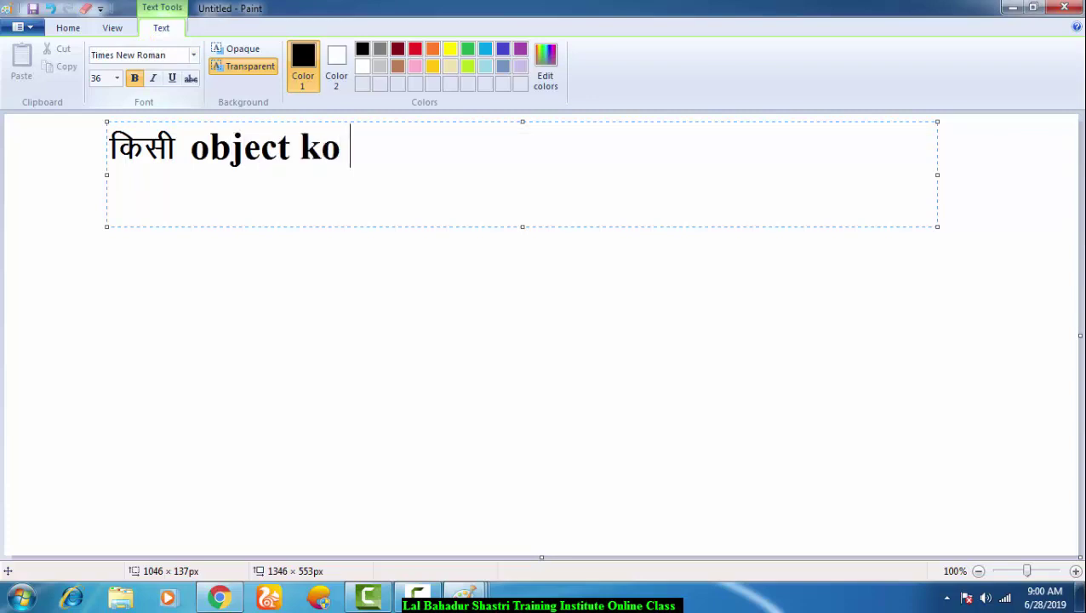
text(Copy krne)
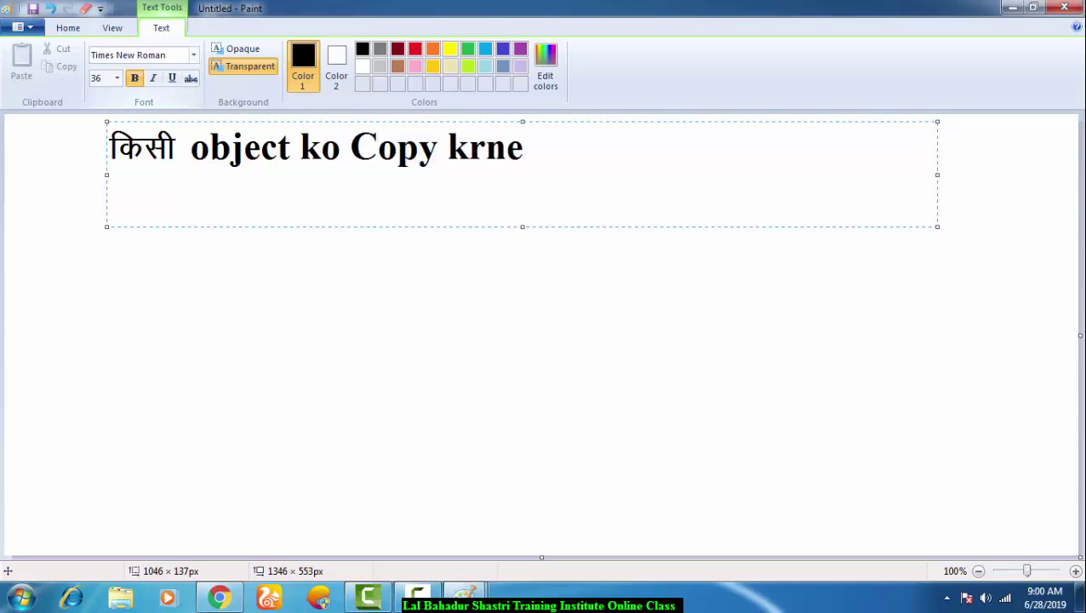
key(BackSpace)
key(BackSpace)
key(BackSpace)
key(BackSpace)
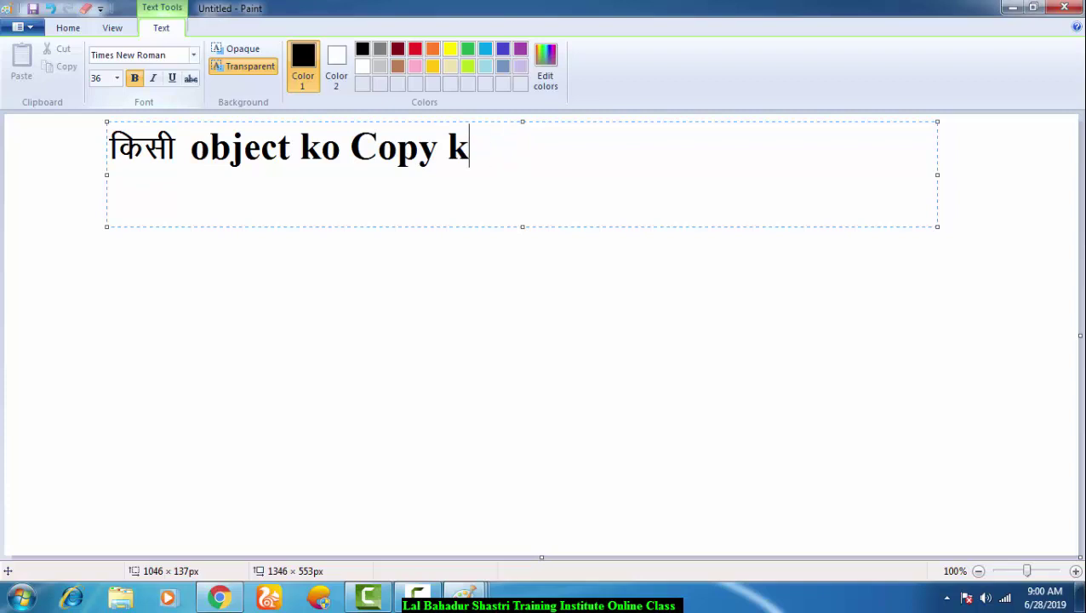
Switch the font to Kruti Dev 010 and continue the sentence with "करने के बाद".
click(175, 58)
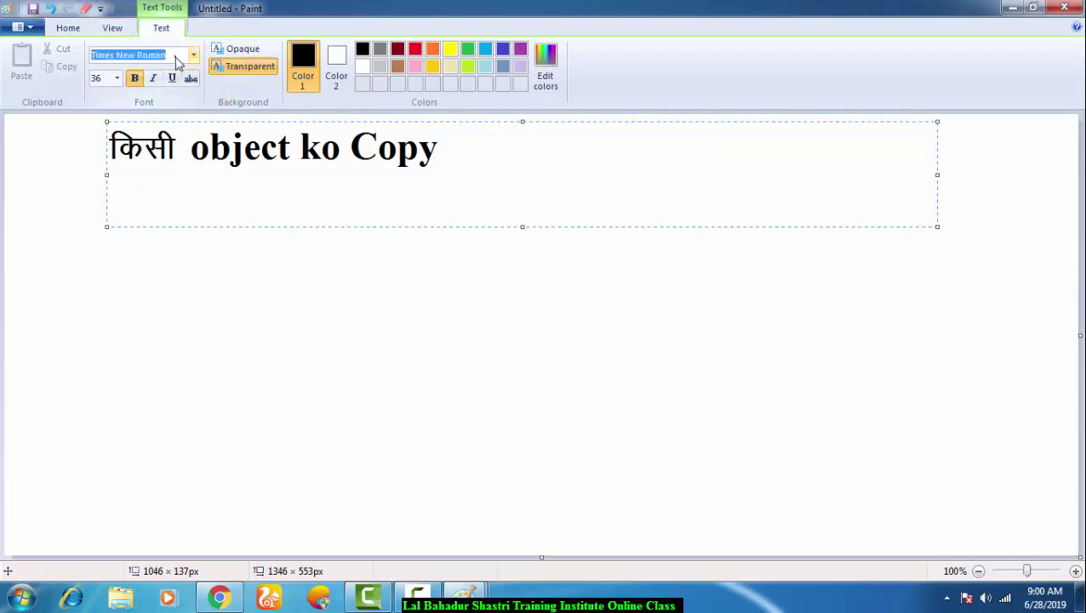
key(BackSpace)
text(Kruti Dev 010)
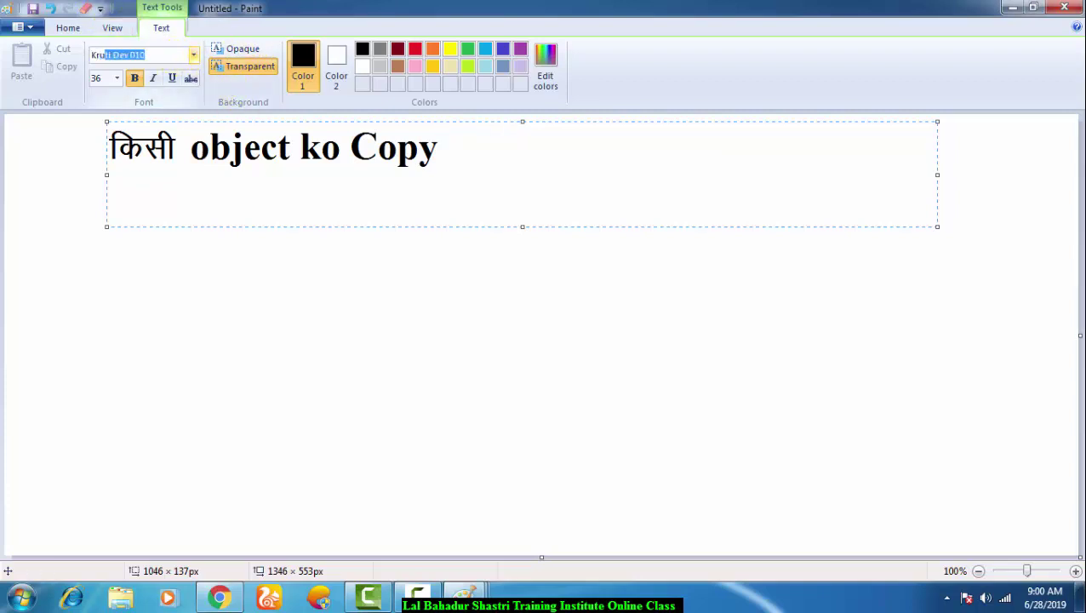
key(Return)
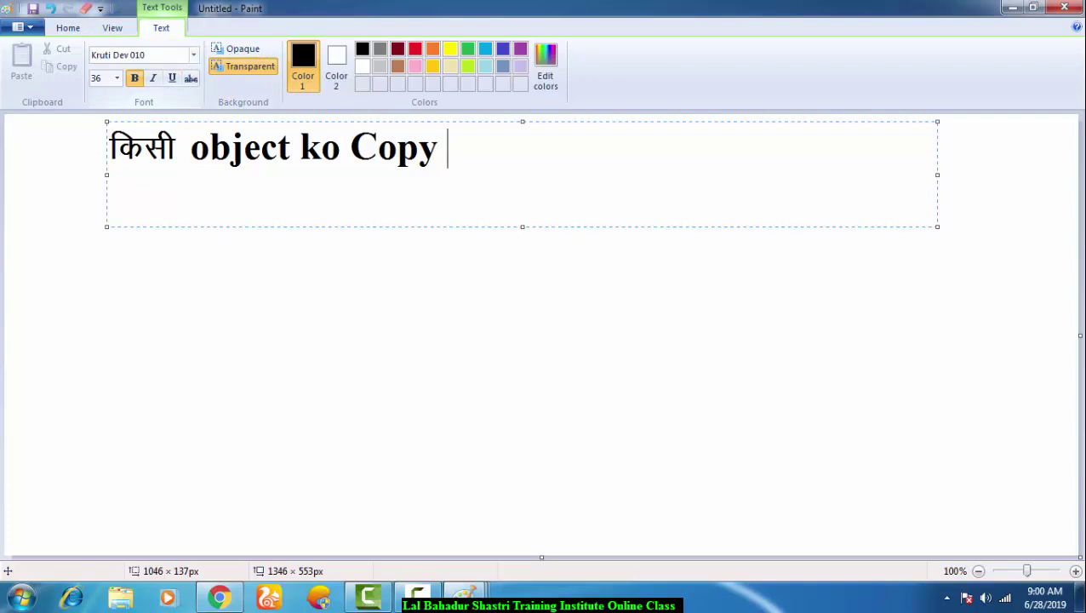
text(dj)
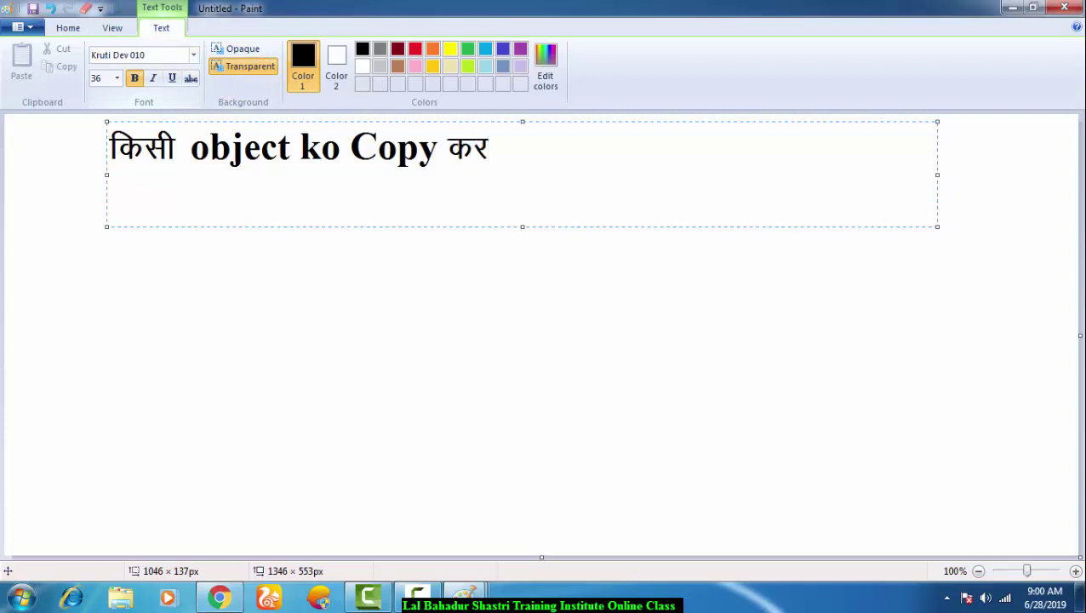
text(us s)
key(BackSpace)
text(ds )
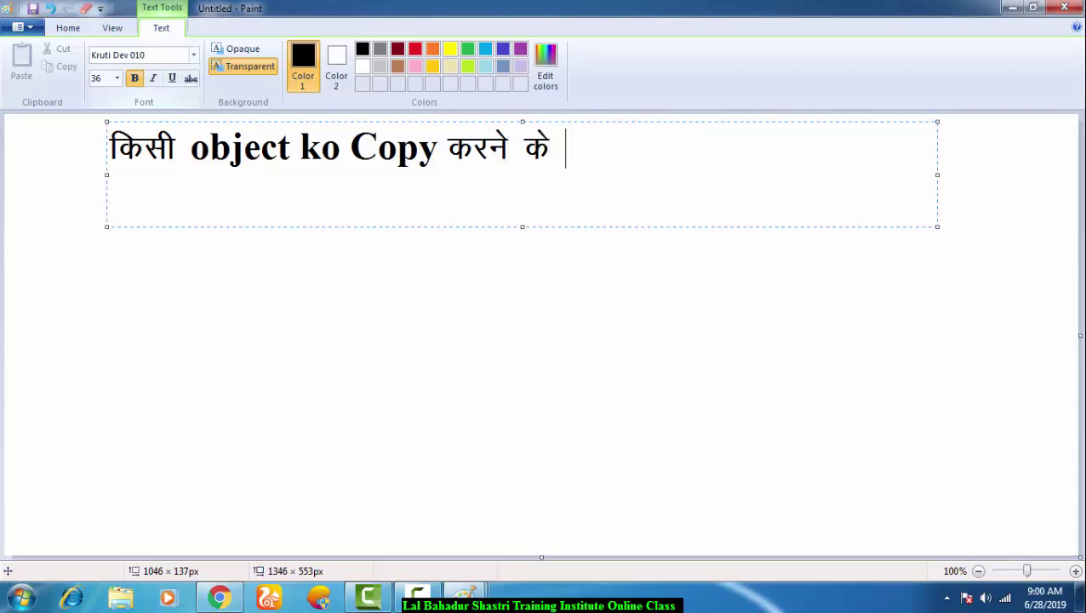
text(b)
key(BackSpace)
text(ckn)
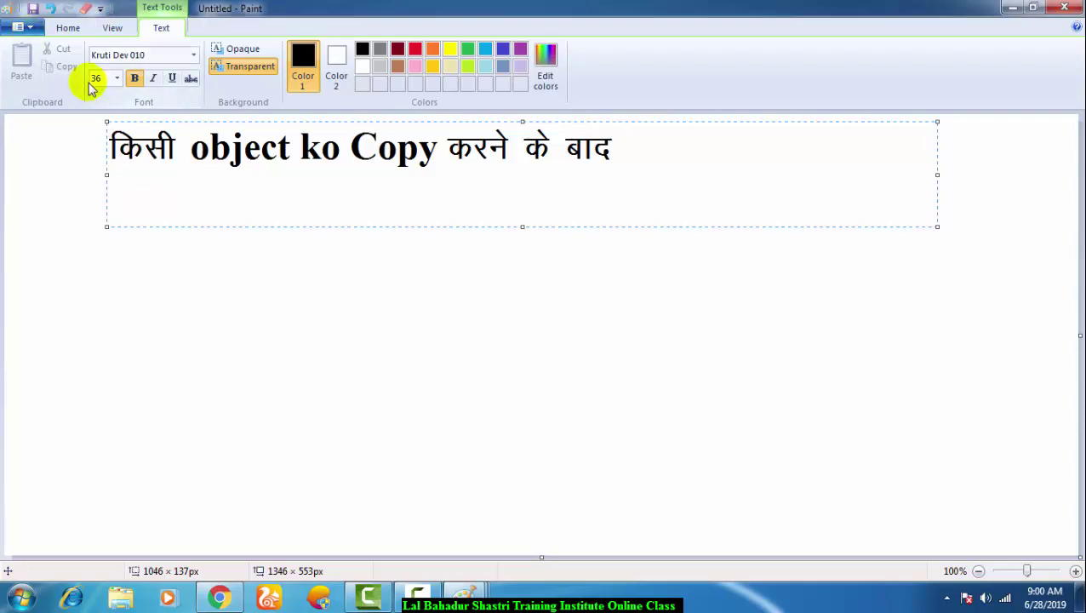
Switch the font to Times New Roman and continue the sentence with "Paste Option".
click(155, 54)
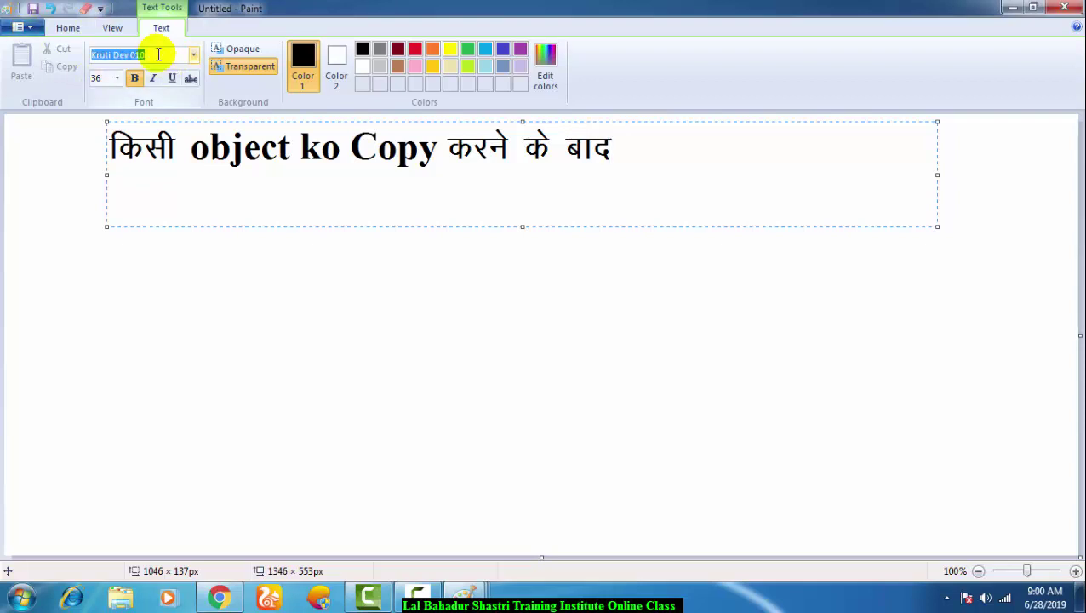
key(BackSpace)
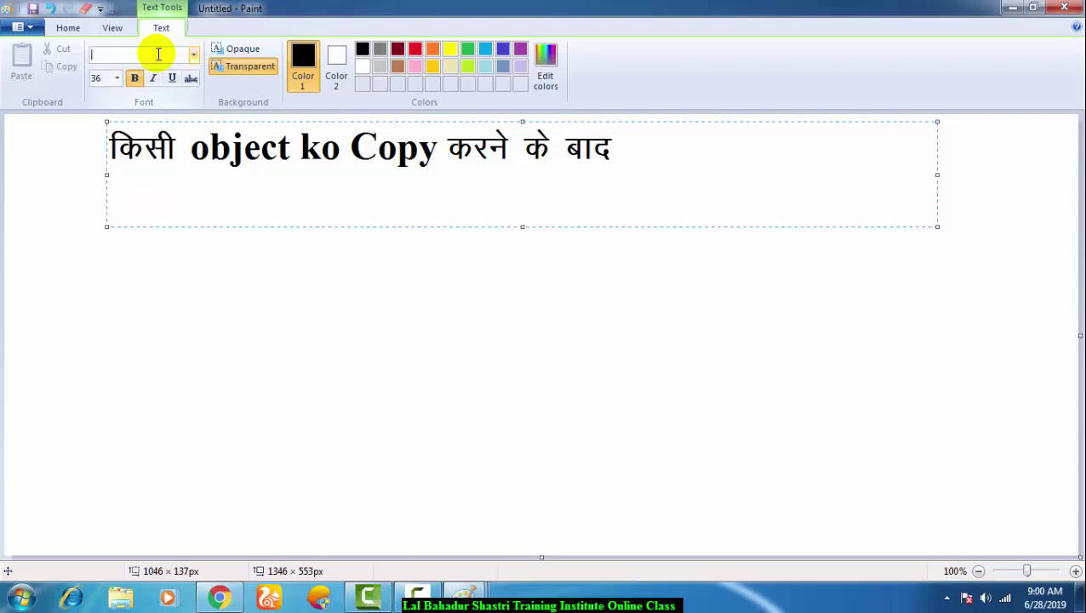
text(Times New Roman)
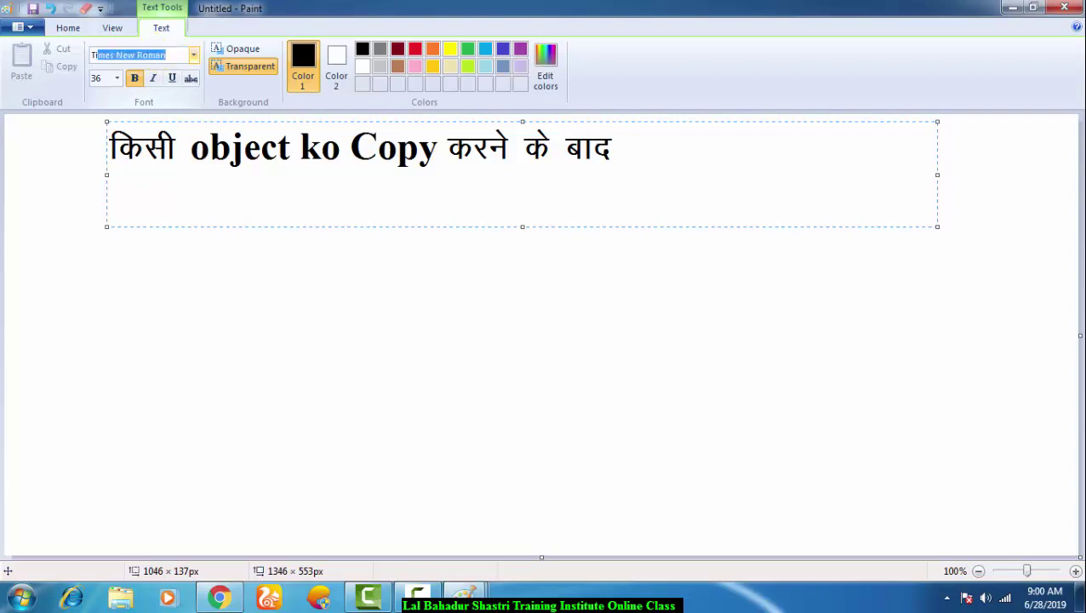
key(Return)
text(p)
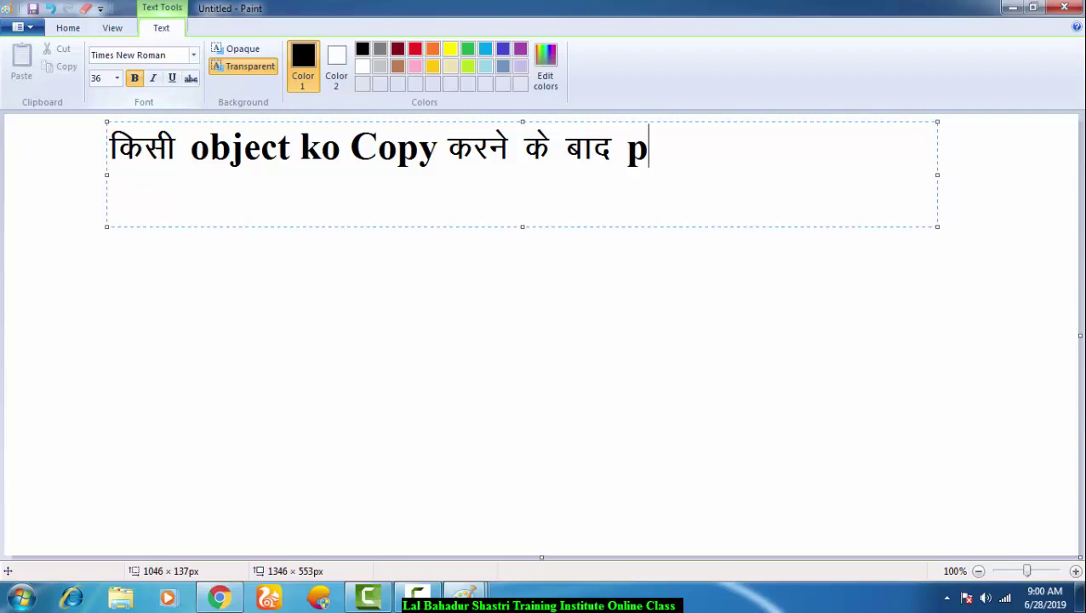
key(BackSpace)
text({)
key(BackSpace)
text(Pase)
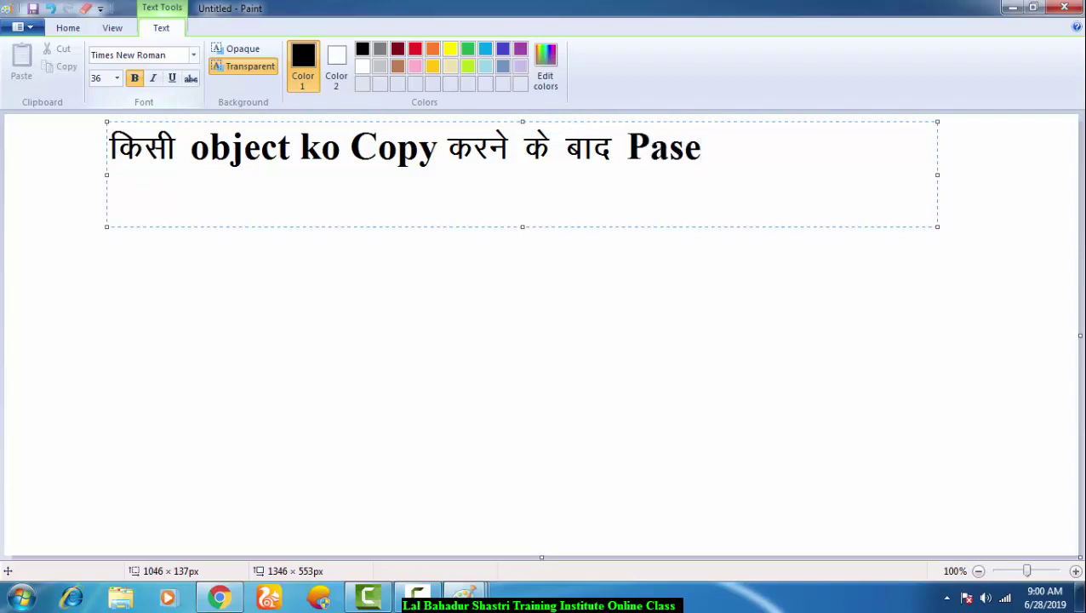
key(BackSpace)
text(te Op)
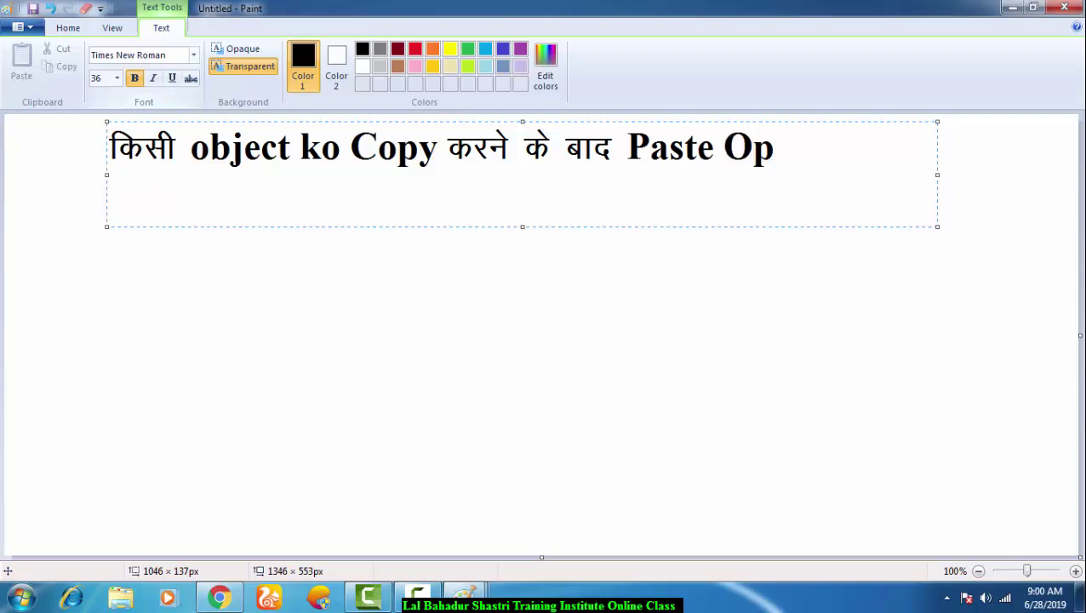
text(tion )
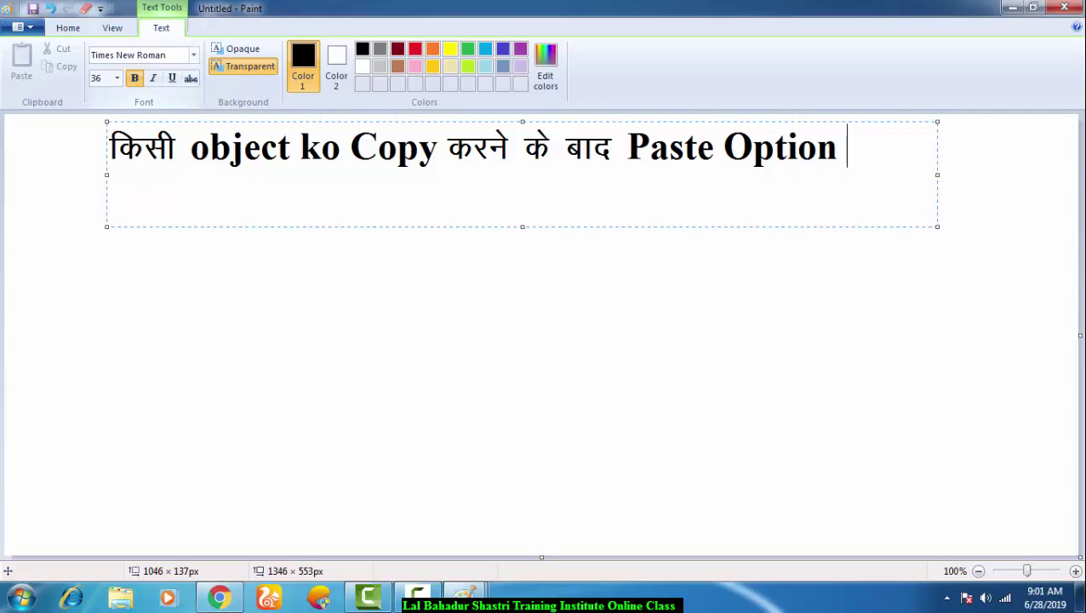
text(ka )
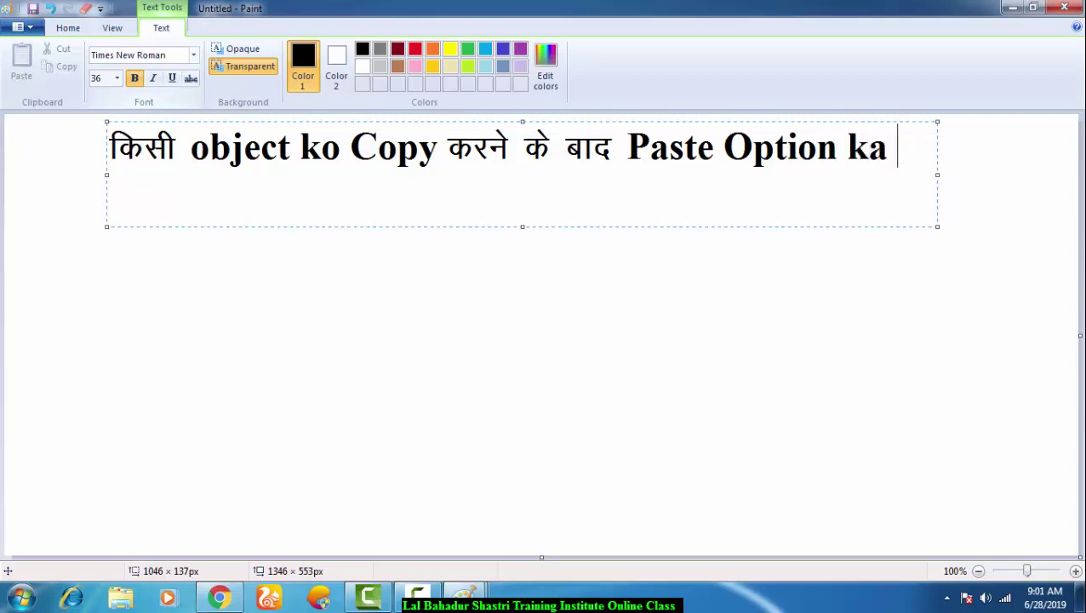
text(Use ki)
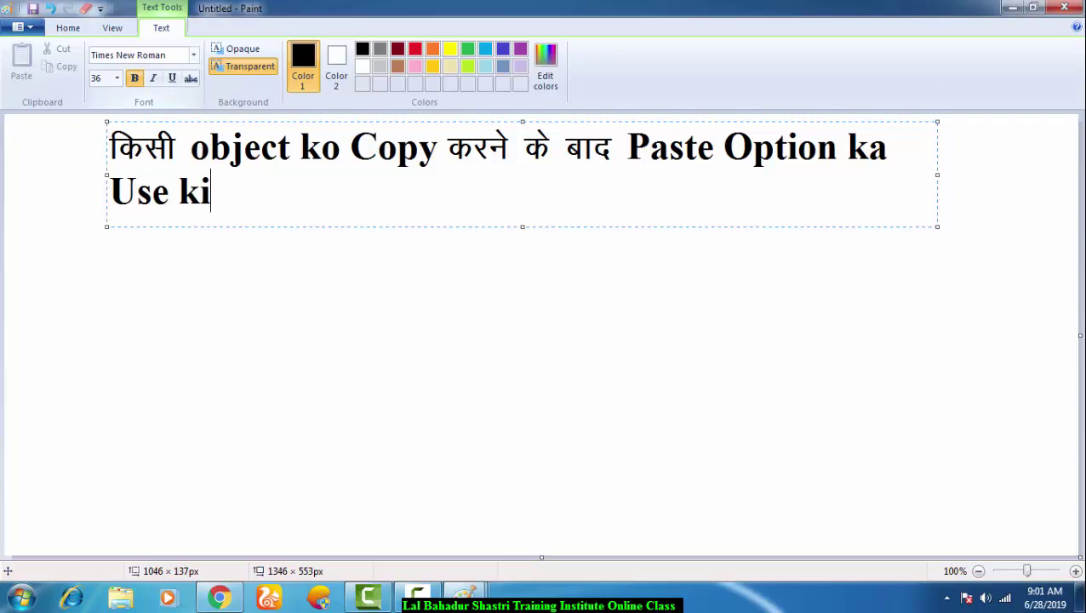
text(ya Ja)
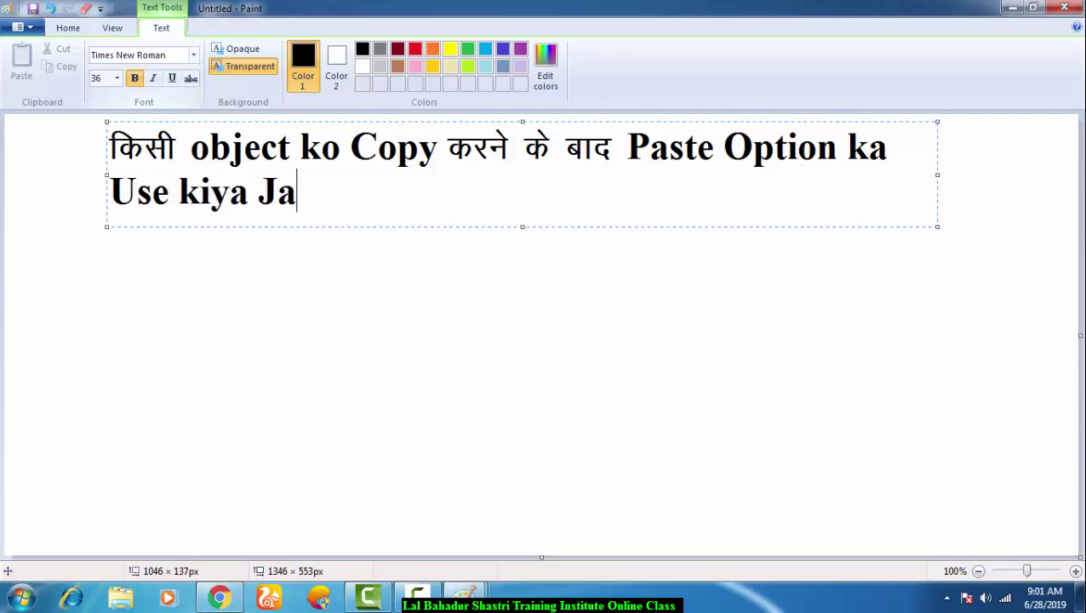
text(ta)
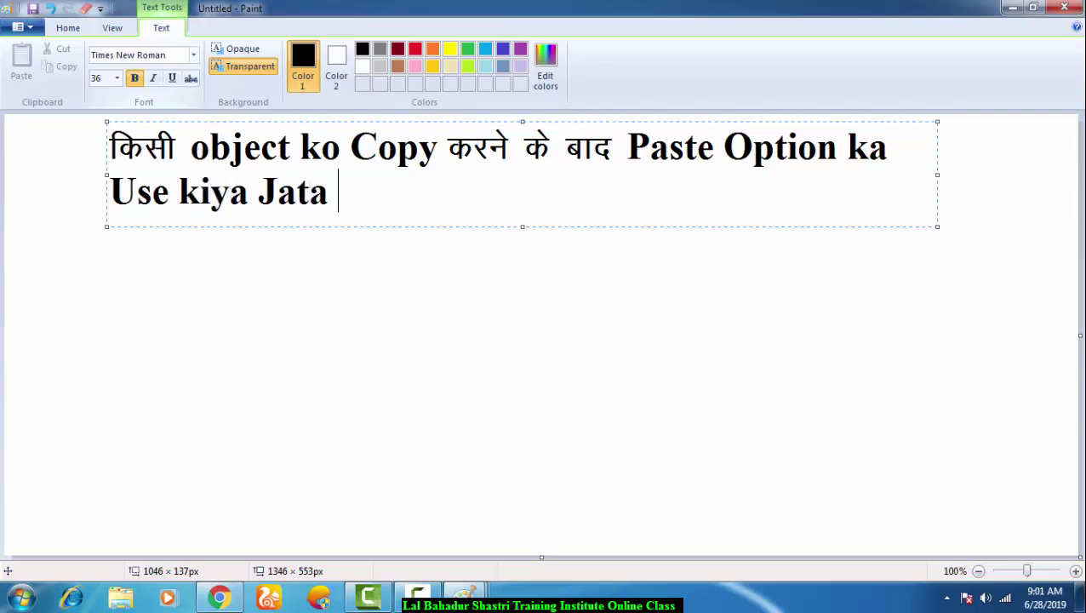
key(BackSpace)
key(BackSpace)
key(BackSpace)
key(BackSpace)
key(BackSpace)
key(BackSpace)
key(BackSpace)
key(BackSpace)
key(BackSpace)
key(BackSpace)
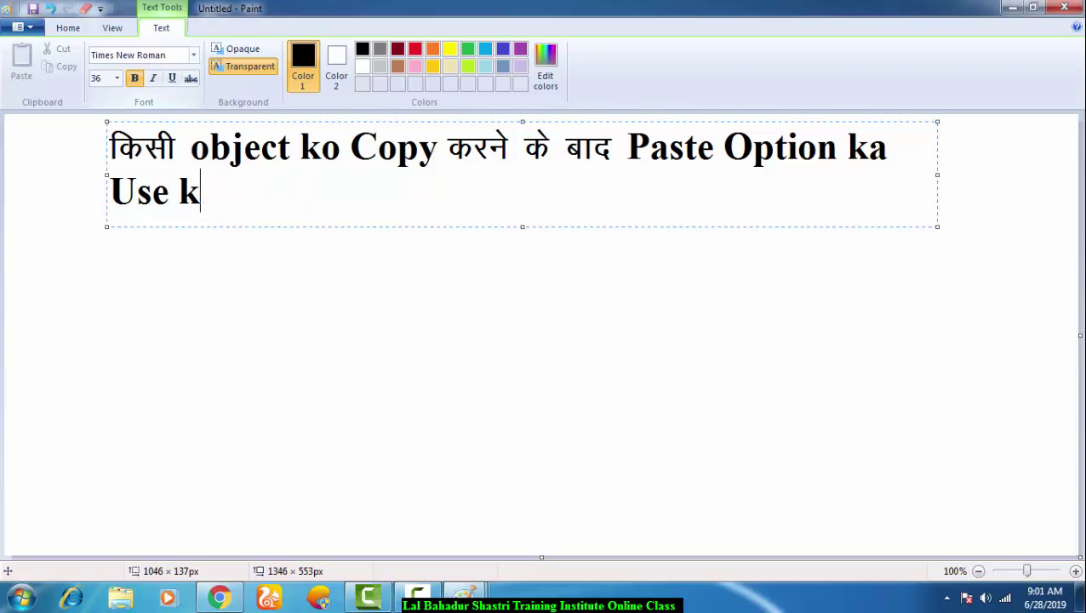
key(BackSpace)
key(BackSpace)
key(BackSpace)
key(BackSpace)
key(BackSpace)
key(BackSpace)
key(BackSpace)
key(BackSpace)
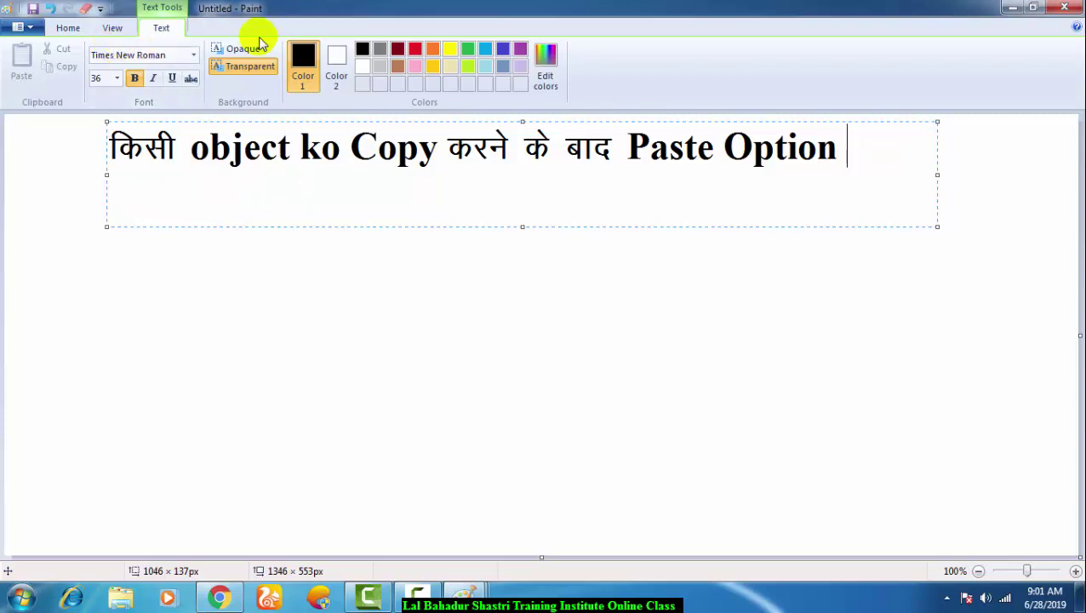
Complete the sentence in the text box with "Use Hota Hai".
text(Use )
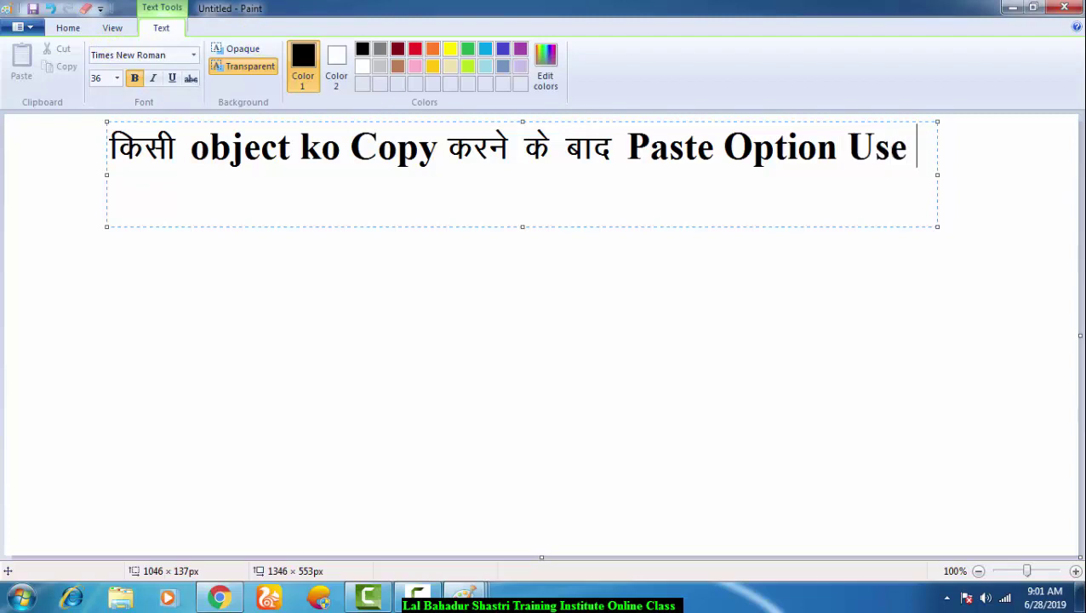
text(Hota )
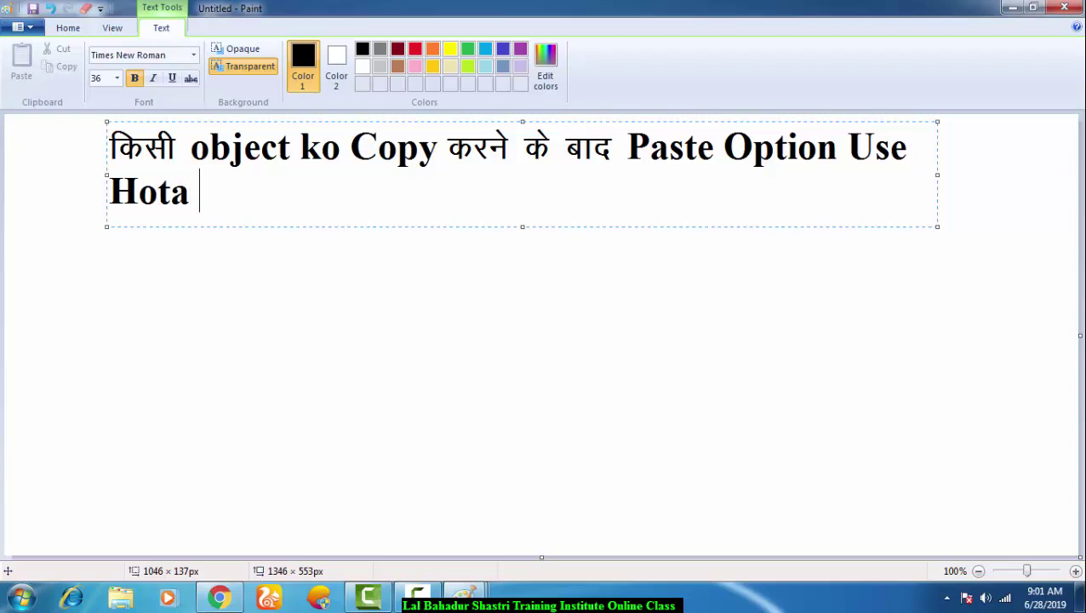
text(Hai)
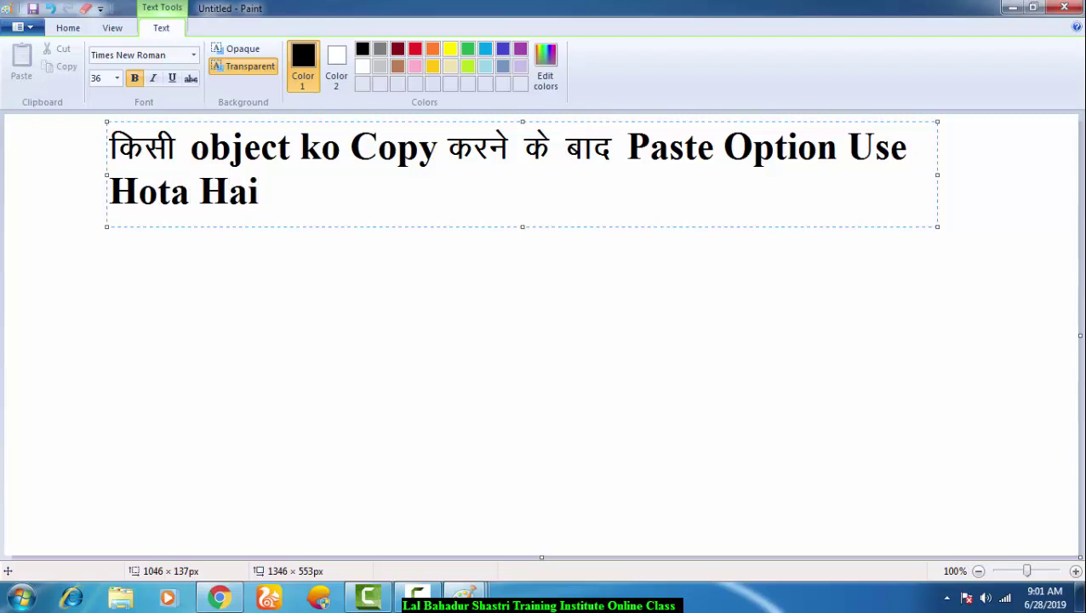
Reduce the whole sentence to font size 28 and shrink the text box around it, placing the text on the canvas.
key(ctrl+a)
key(ctrl+shift+comma)
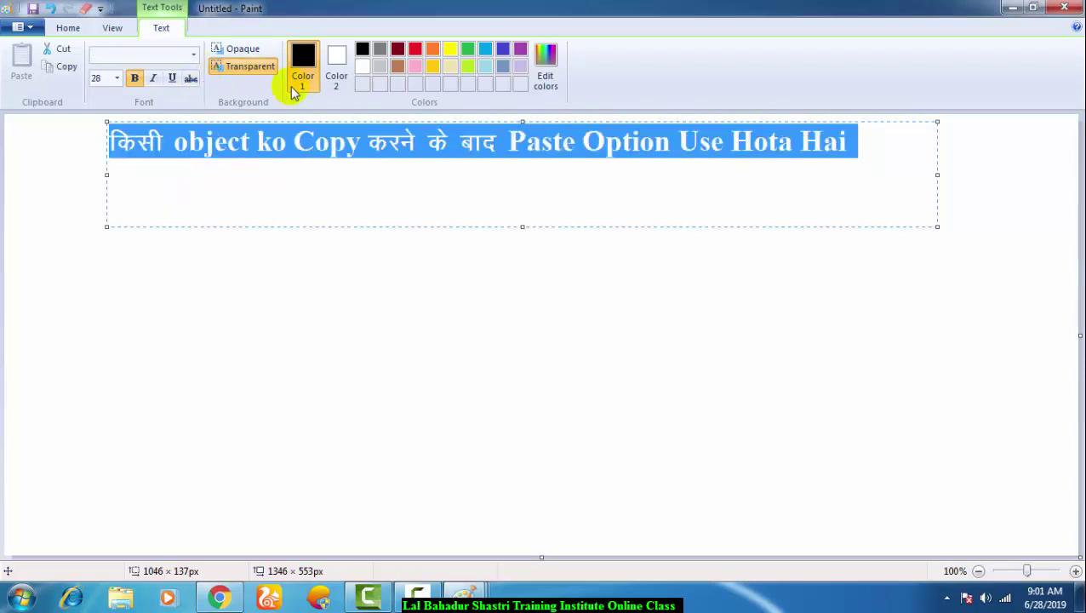
drag(938, 226, 879, 173)
click(931, 247)
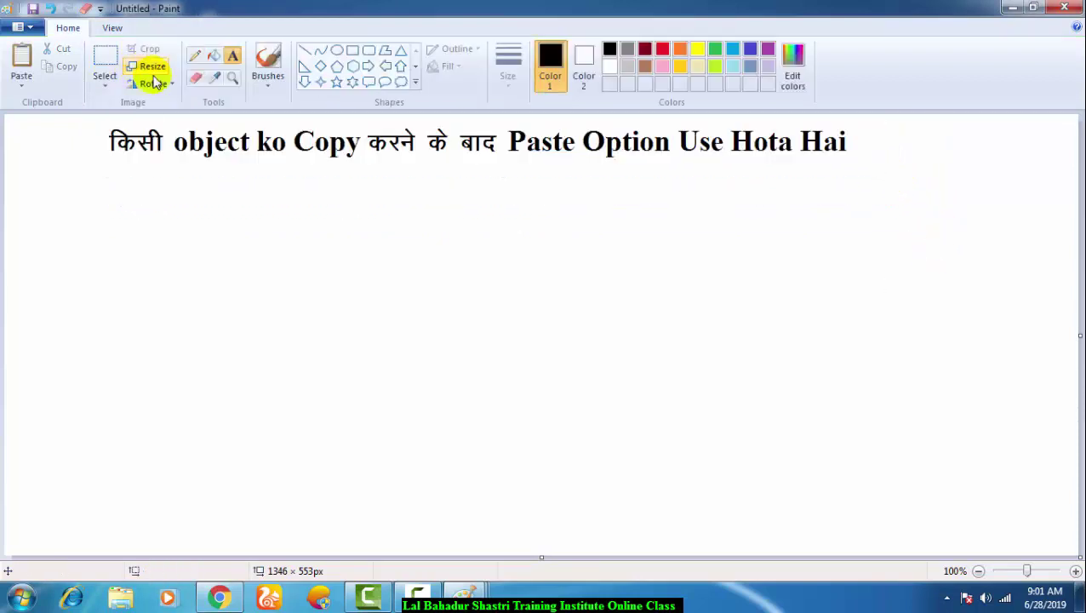
Select the sentence with a rectangle of about 992 × 74 px and move it slightly right to centre it on the canvas.
click(107, 76)
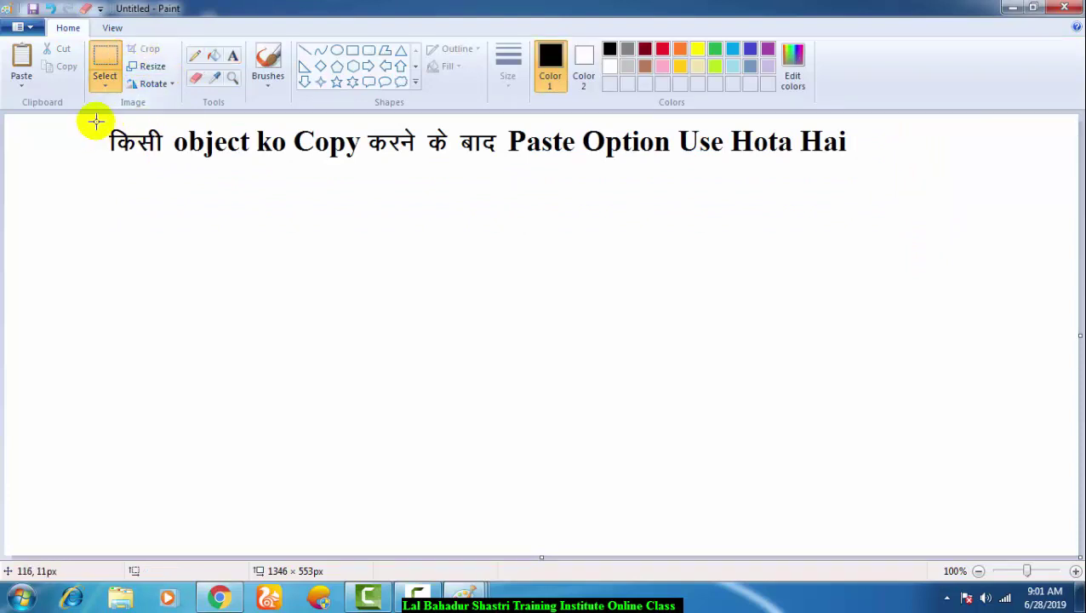
drag(96, 120, 879, 169)
drag(703, 148, 742, 146)
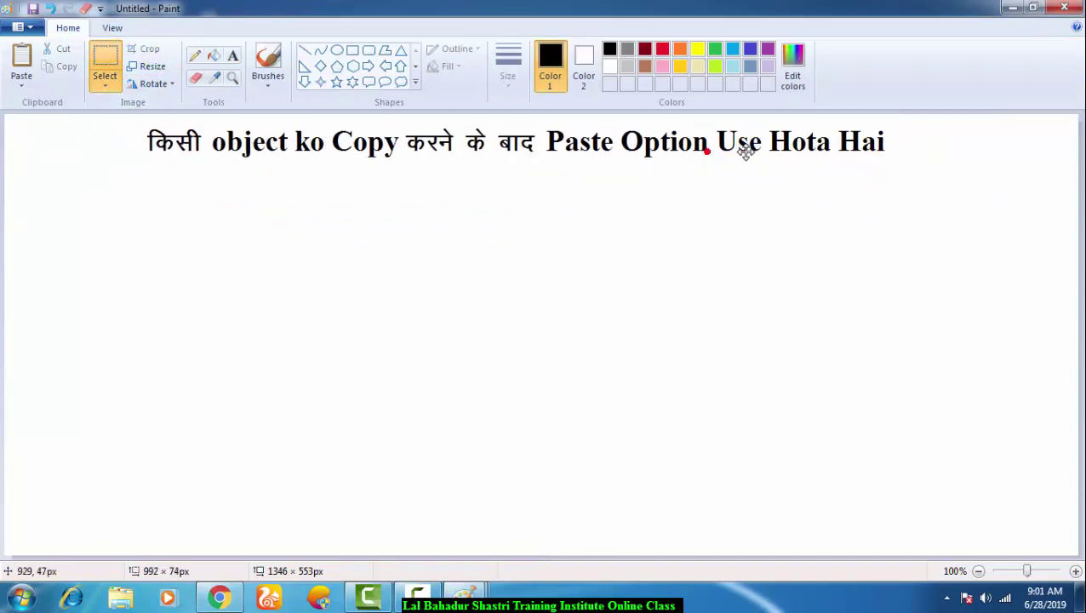
click(728, 249)
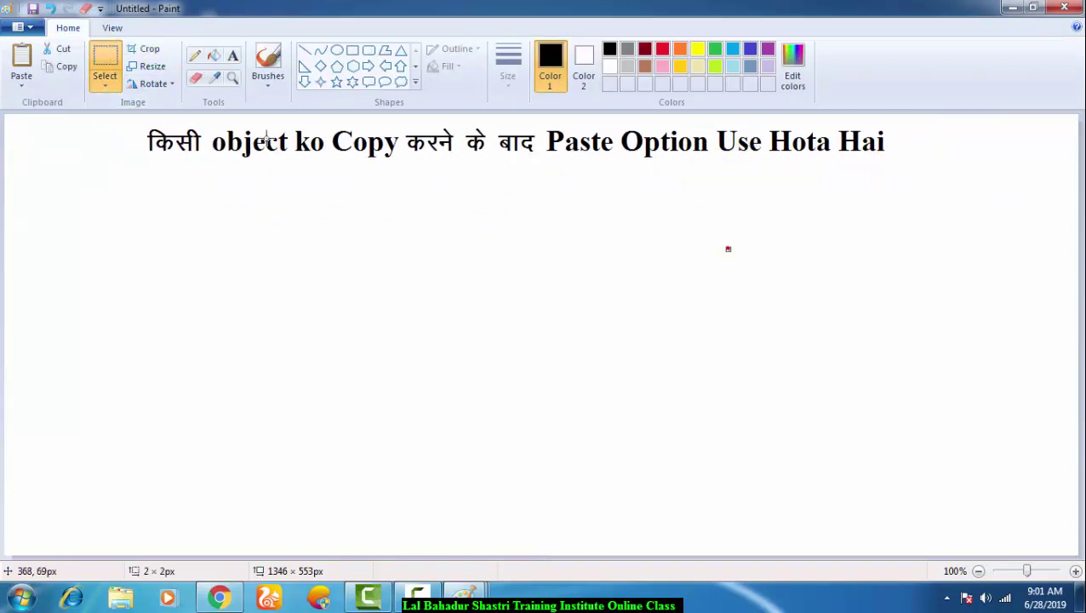
Draw a black-outlined oval about 207 × 216 px below the beginning of the sentence.
click(352, 50)
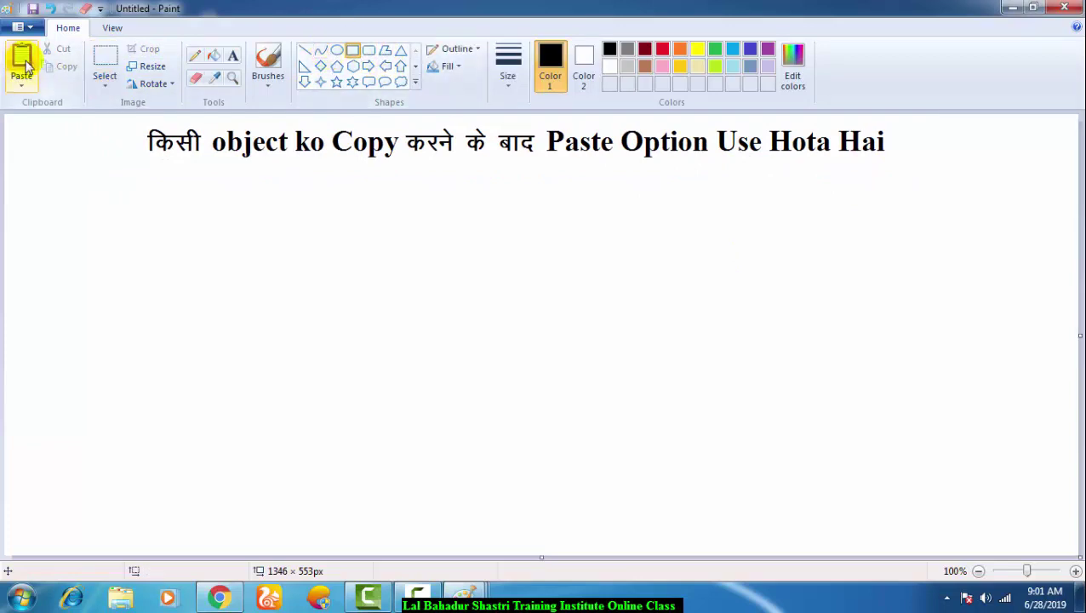
click(337, 50)
mouse_move(143, 241)
mouse_down()
mouse_move(240, 363)
mouse_move(307, 414)
mouse_up()
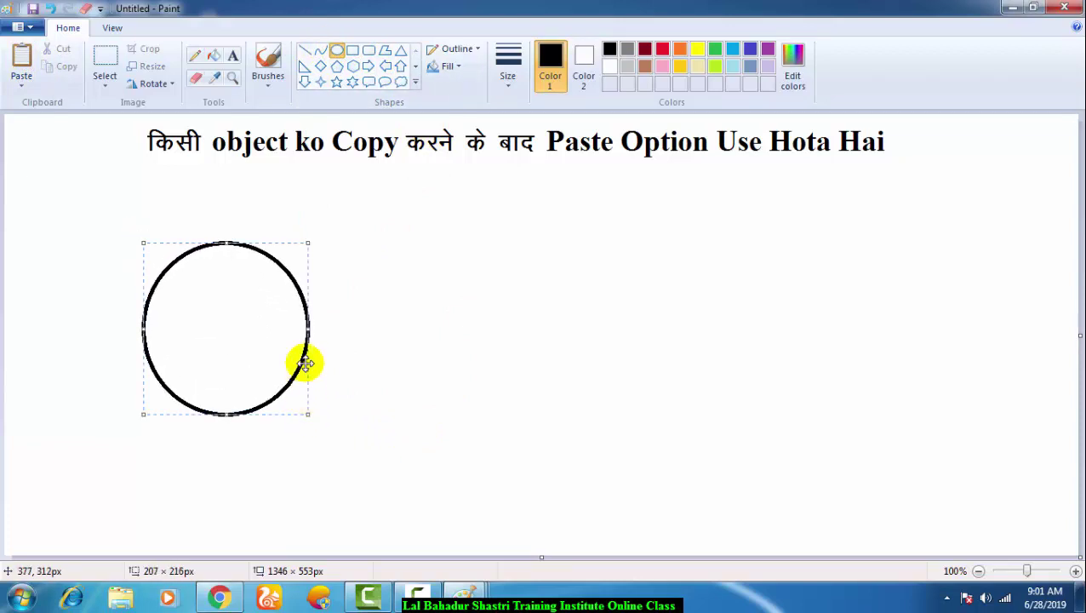
click(416, 325)
Activate the Fill with color tool for colouring the circle.
click(214, 55)
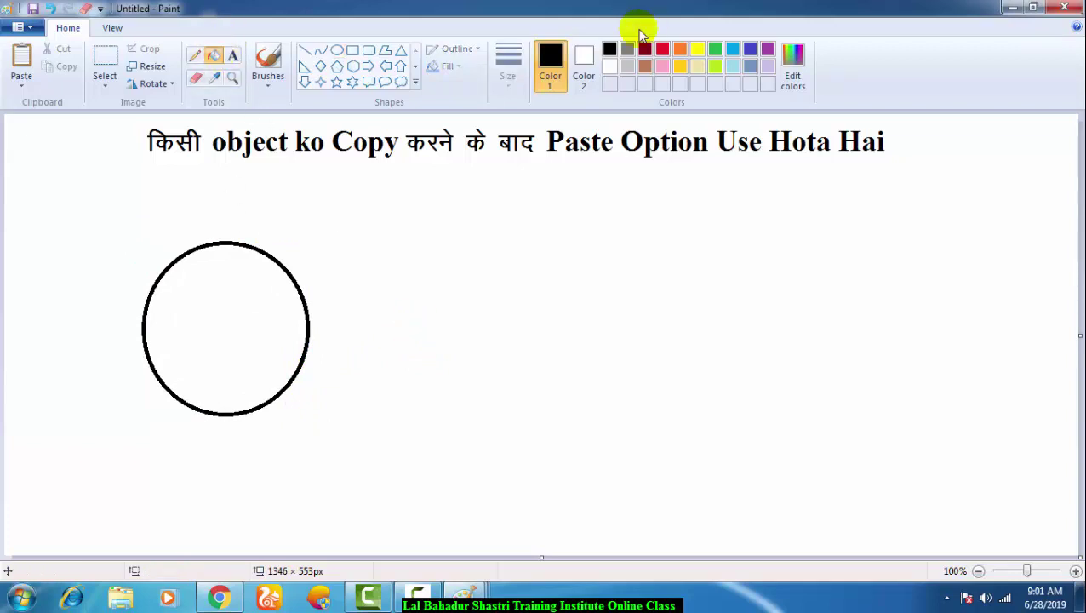